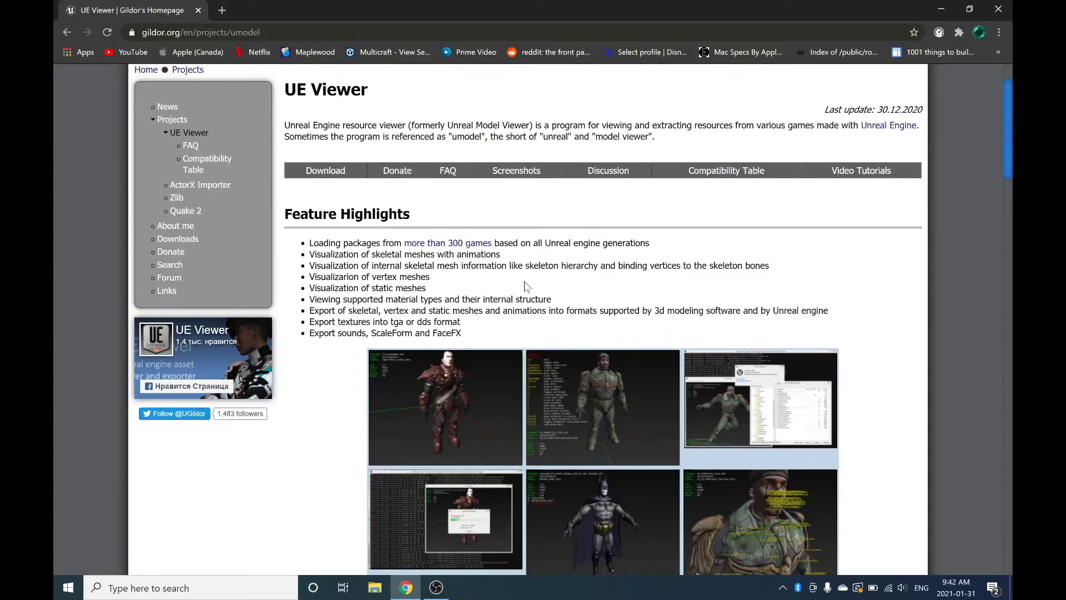
# Step: Download the Win32 build of UE Viewer from gildor.org
pyautogui.scroll(2, 526, 286)
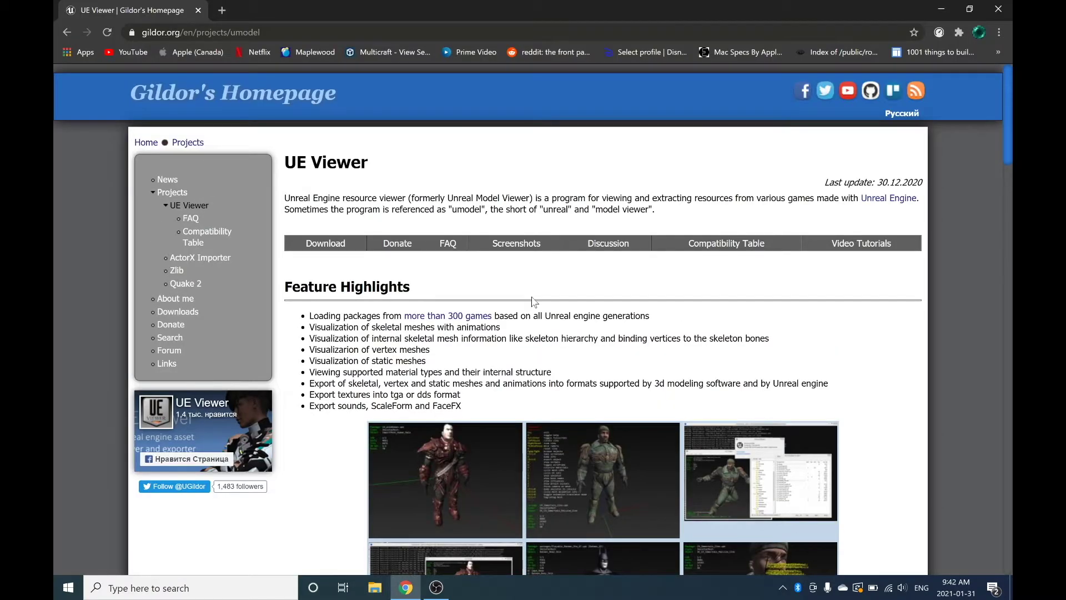
pyautogui.scroll(-12, 531, 301)
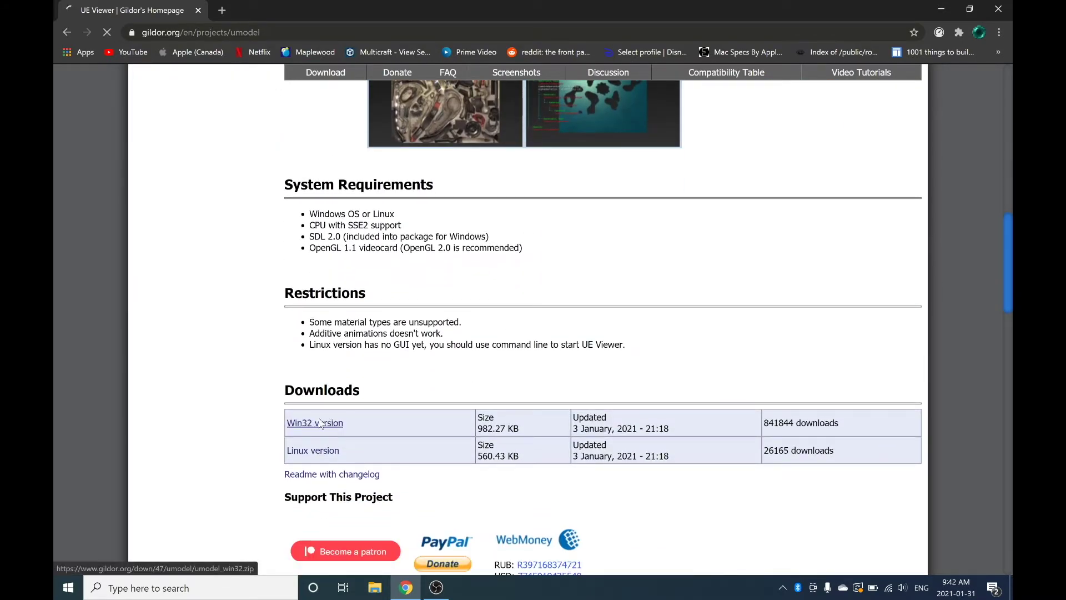
pyautogui.click(319, 425)
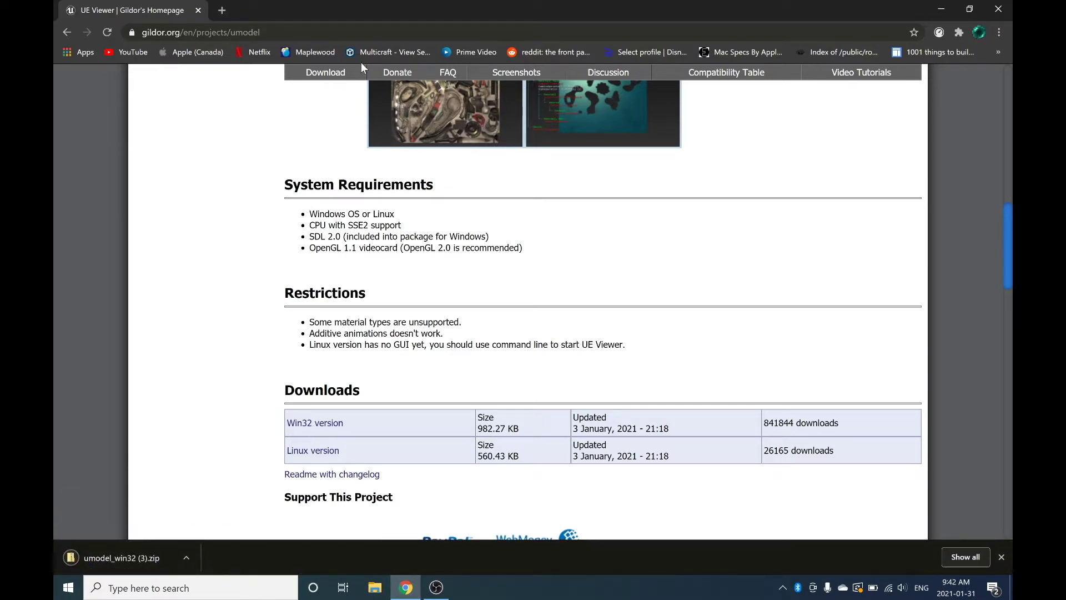
# Step: Move the Chrome window aside and drag umodel_win32 (3).zip onto the desktop
pyautogui.doubleClick(412, 16)
pyautogui.moveTo(411, 16); pyautogui.dragTo(665, 23)
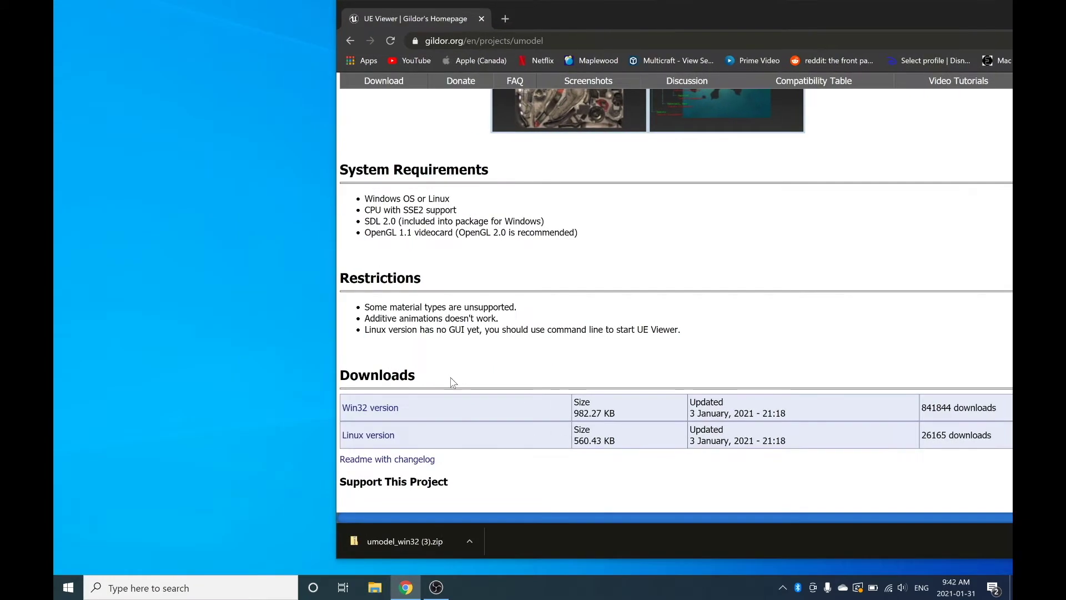
pyautogui.moveTo(405, 535); pyautogui.dragTo(178, 309)
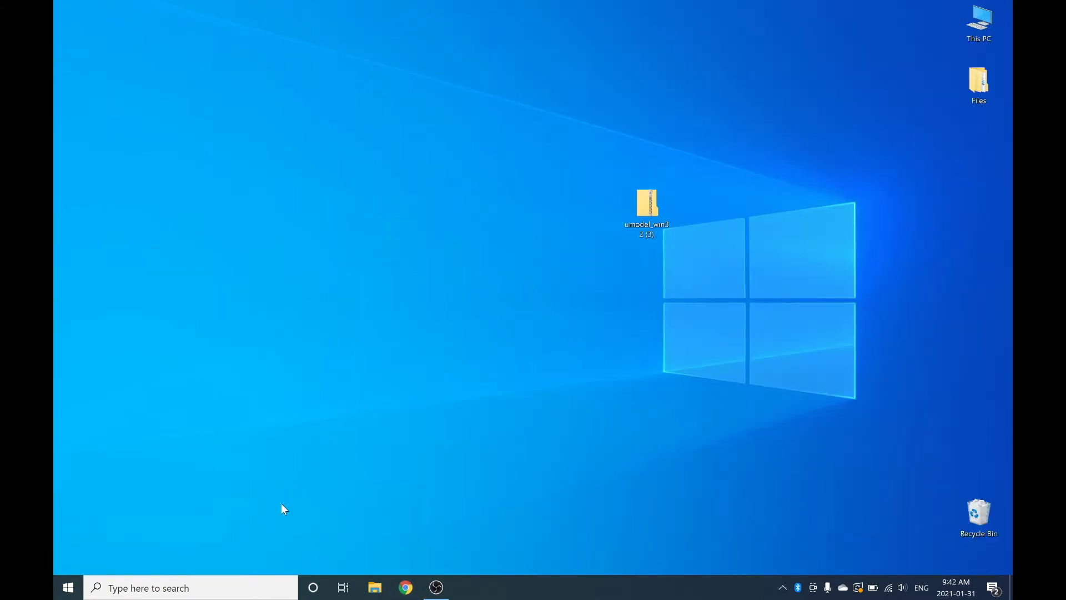
pyautogui.click(221, 593)
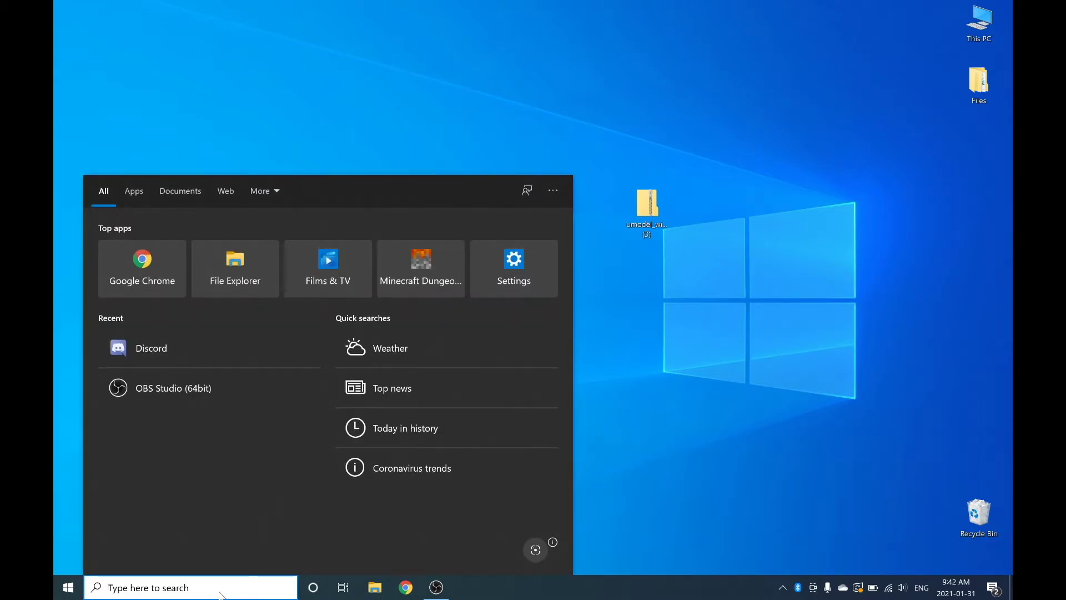
# Step: Open the %appdata% folder, then go up to AppData and into Local
pyautogui.write('%a')
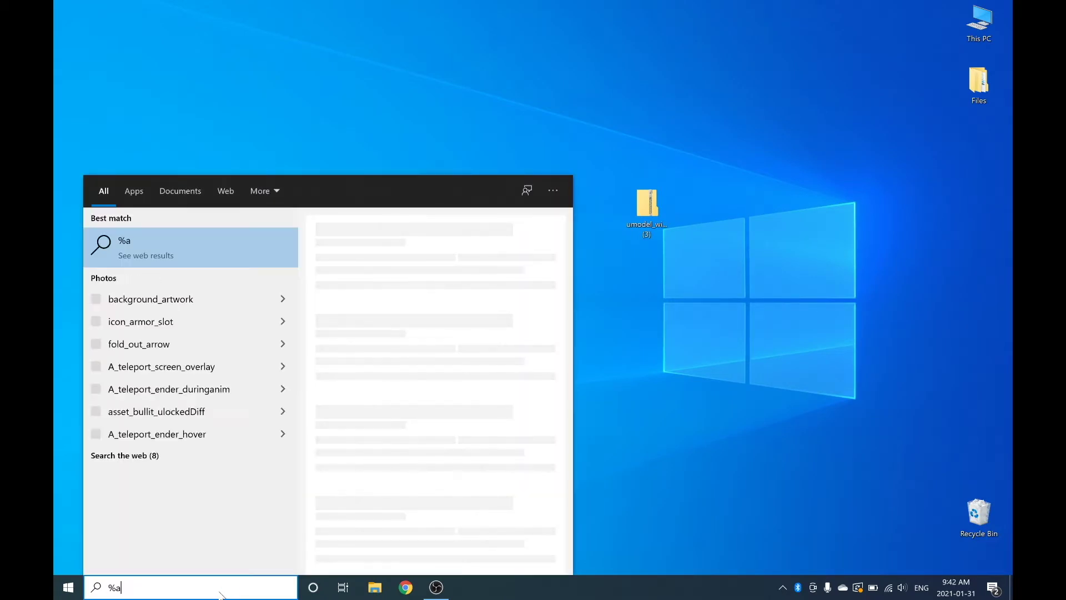
pyautogui.write('ppdata%')
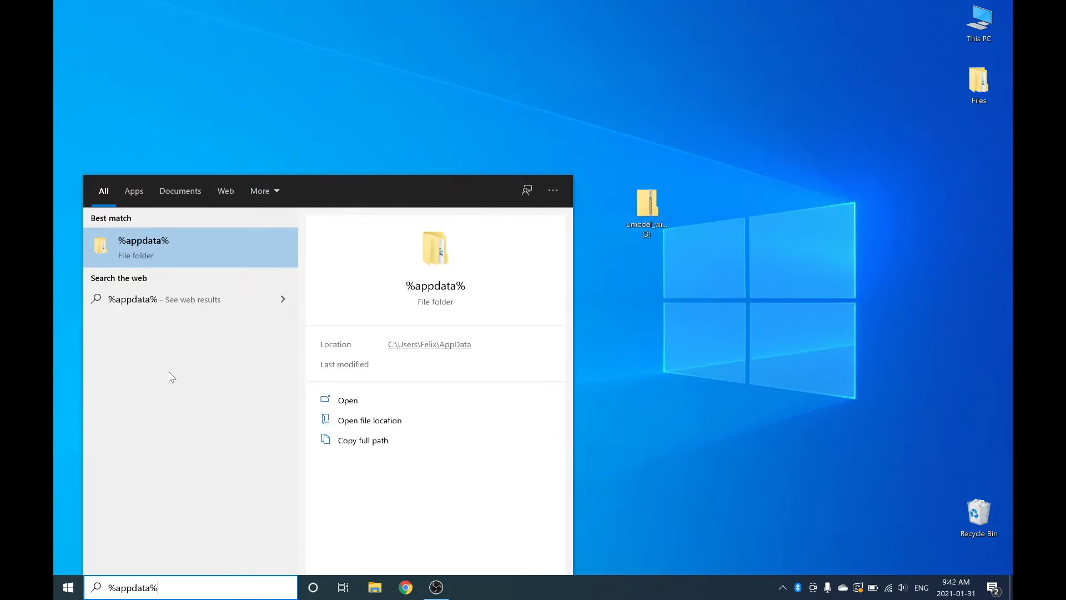
pyautogui.click(155, 246)
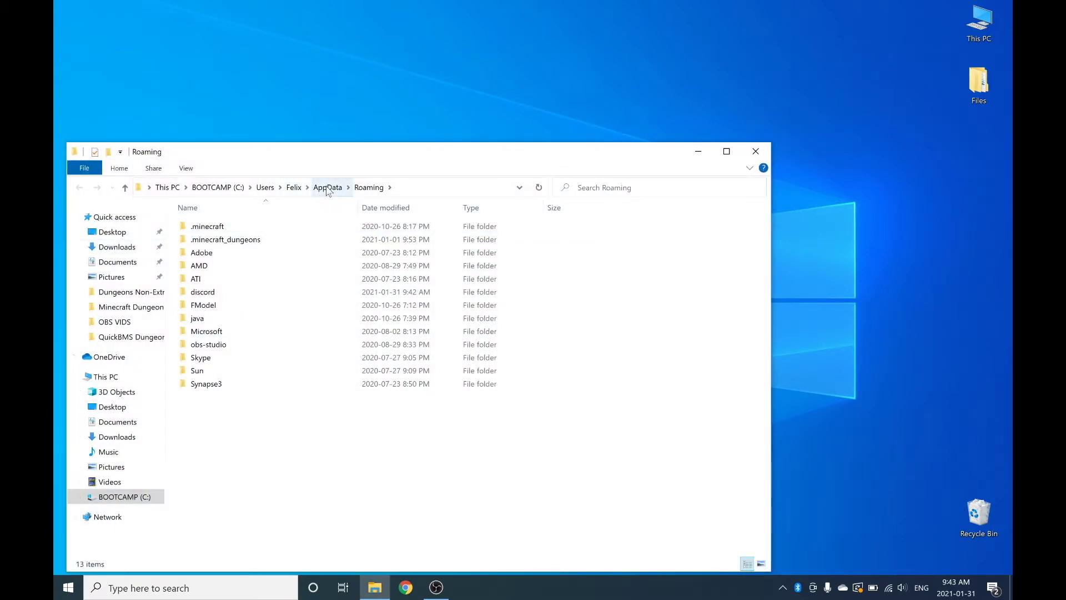
pyautogui.moveTo(344, 159); pyautogui.dragTo(387, 103)
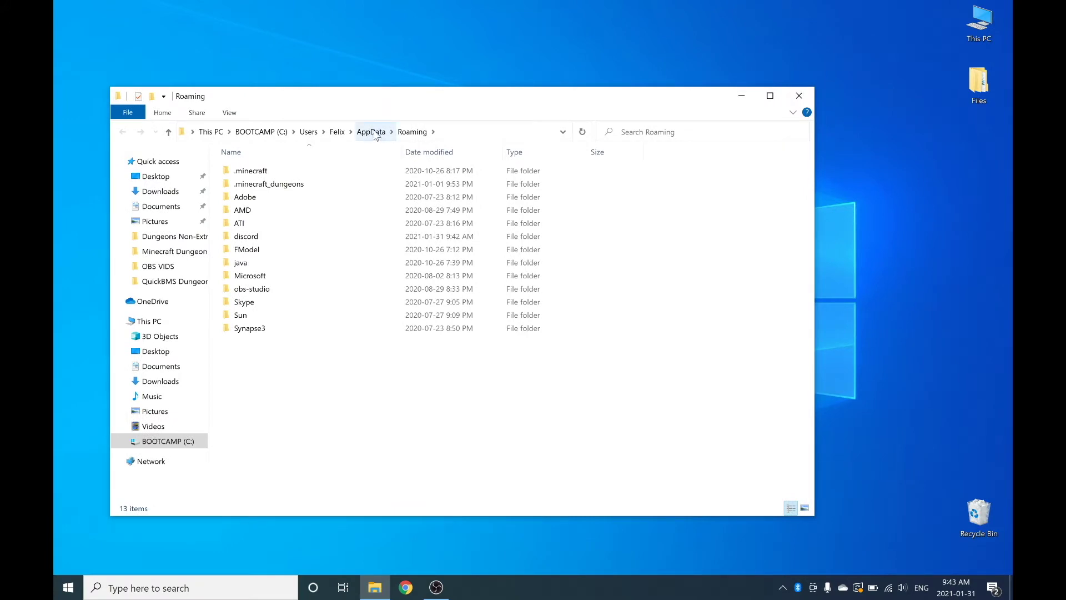
pyautogui.click(377, 133)
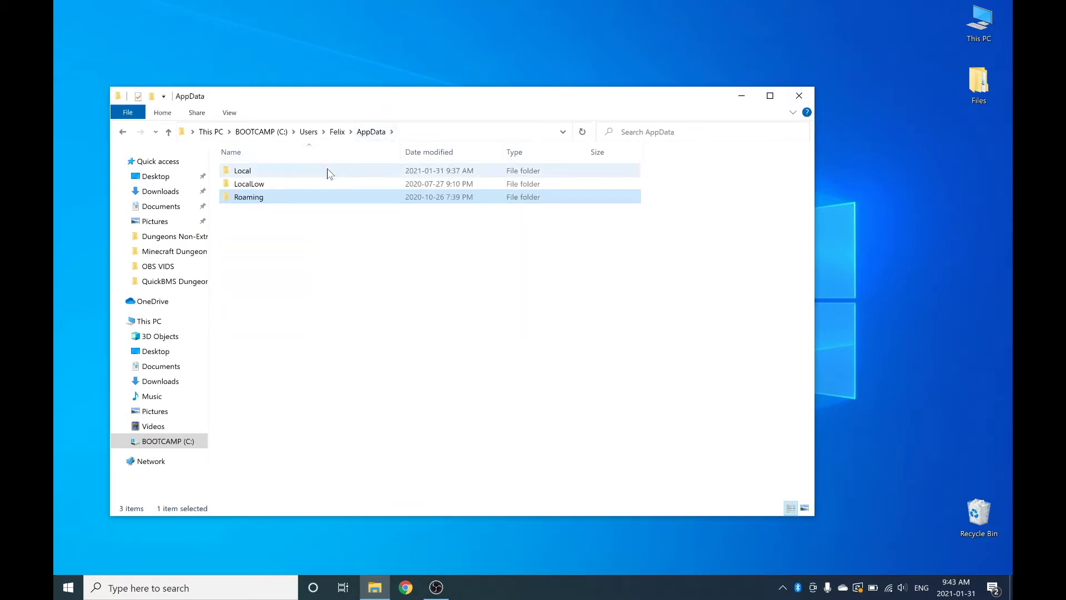
pyautogui.doubleClick(313, 170)
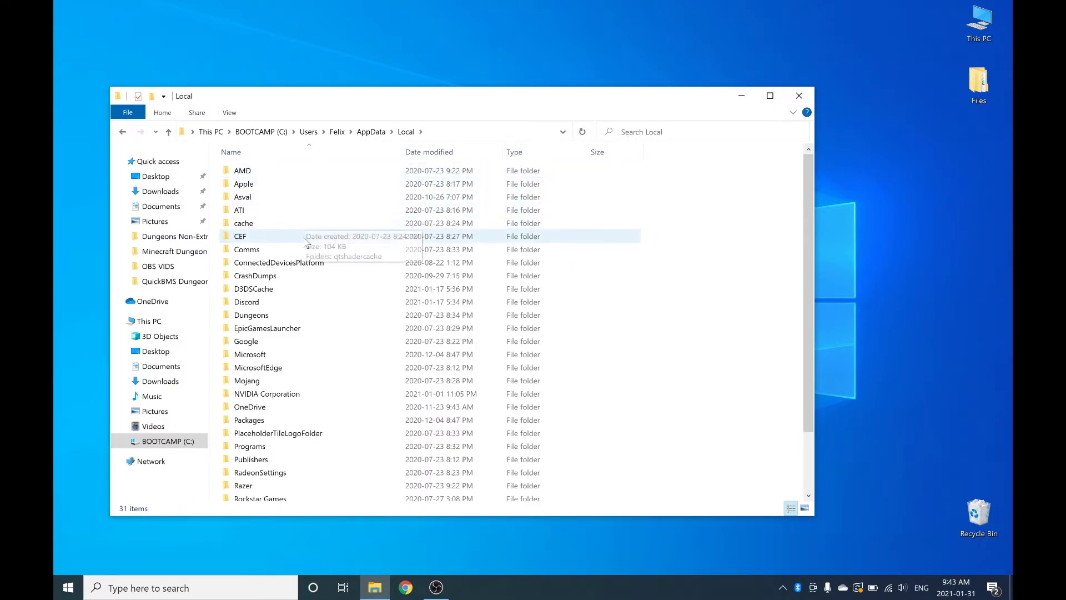
pyautogui.scroll(-2, 307, 243)
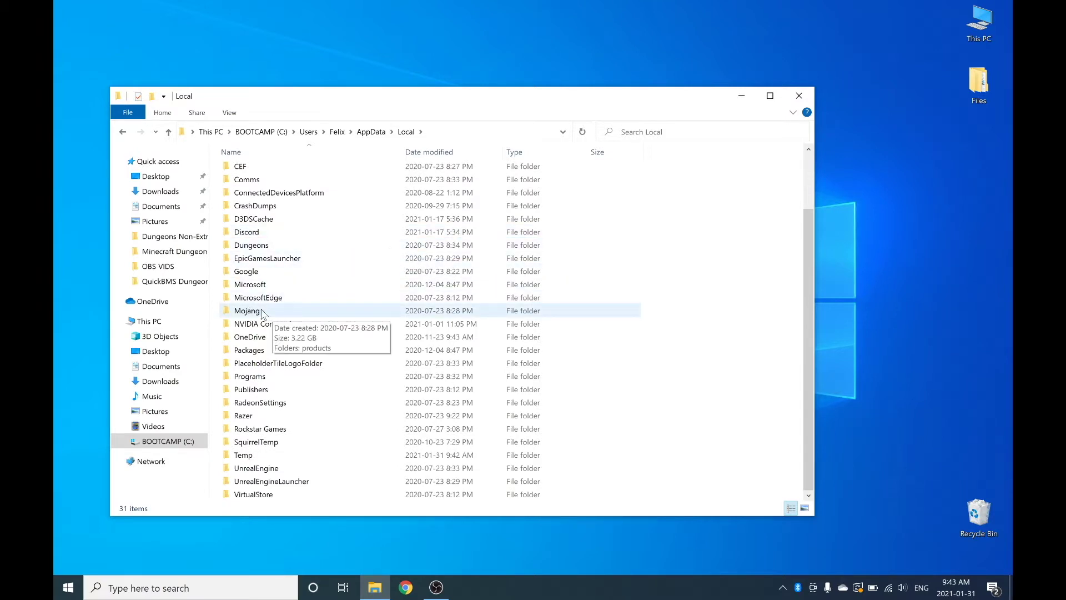
# Step: Navigate Mojang > products > dungeons > dungeons > Dungeons > Content > Paks to list the pakchunk files
pyautogui.doubleClick(254, 312)
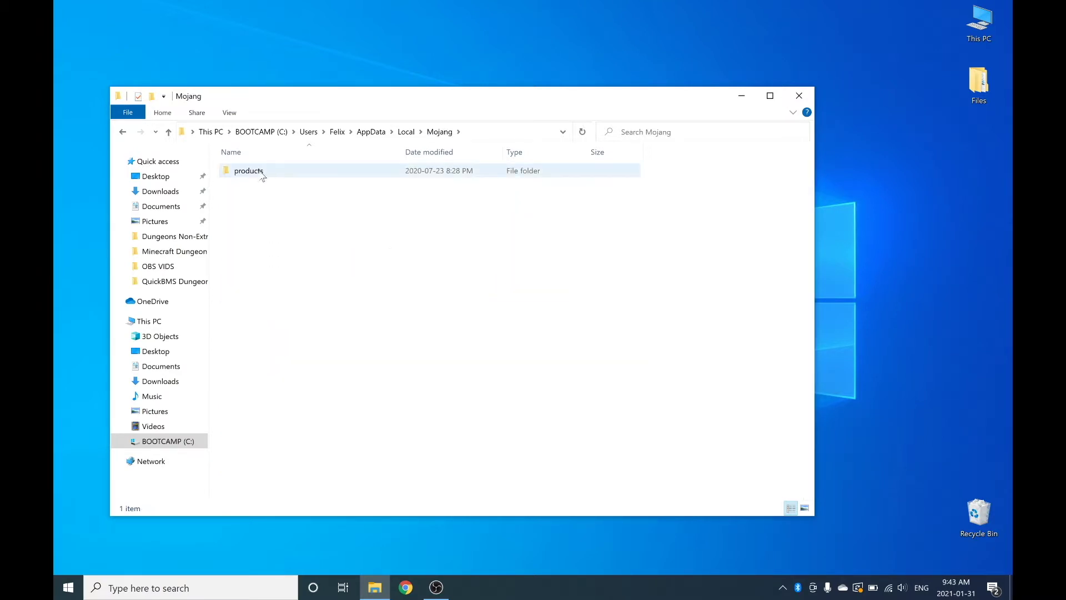
pyautogui.doubleClick(272, 174)
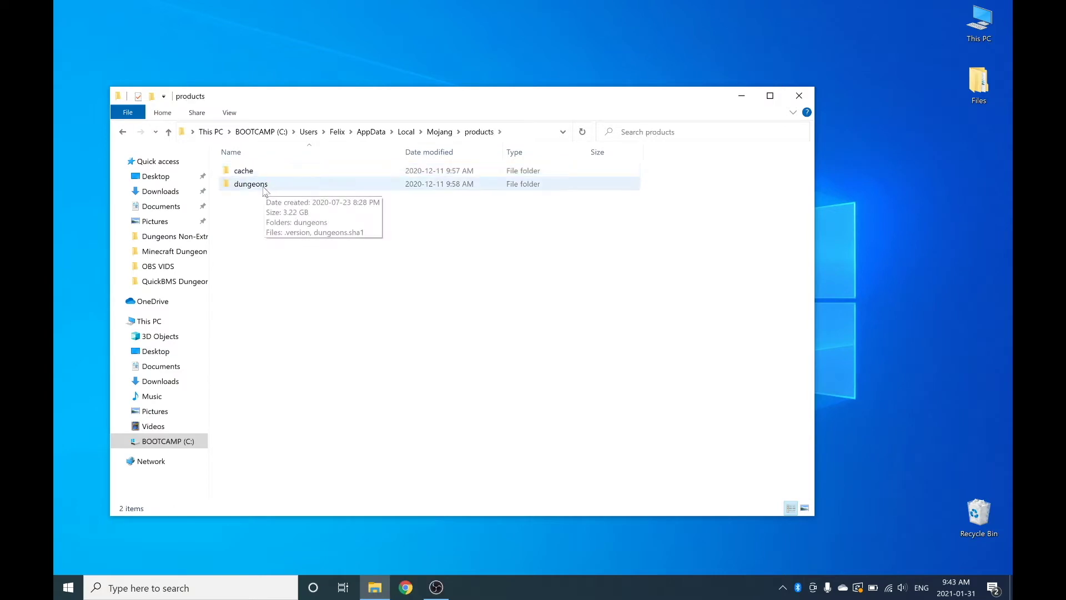
pyautogui.doubleClick(257, 185)
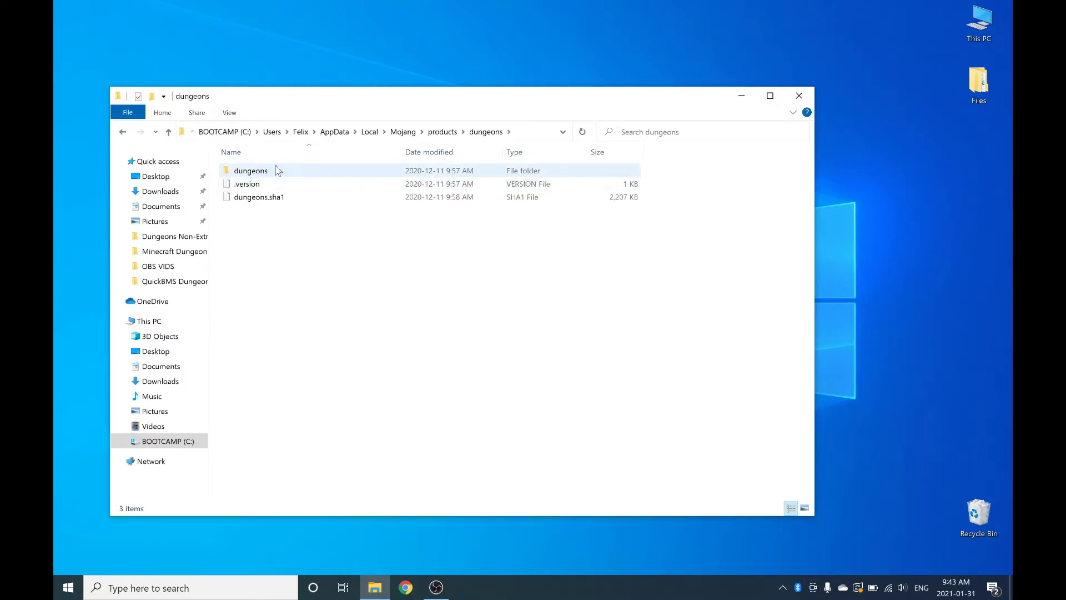
pyautogui.click(284, 174)
pyautogui.doubleClick(284, 174)
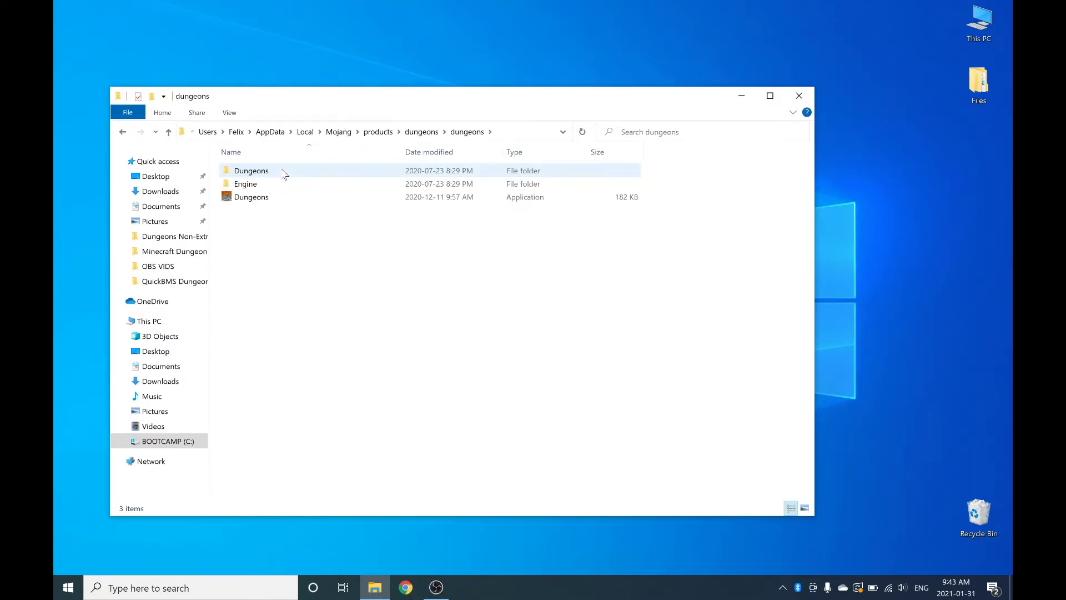
pyautogui.doubleClick(263, 175)
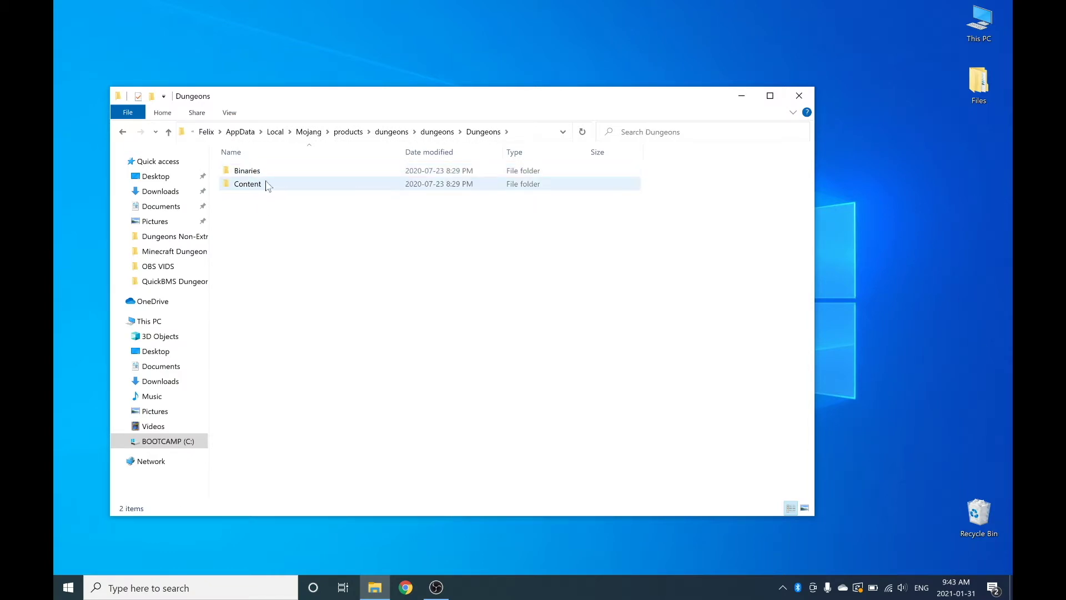
pyautogui.doubleClick(253, 187)
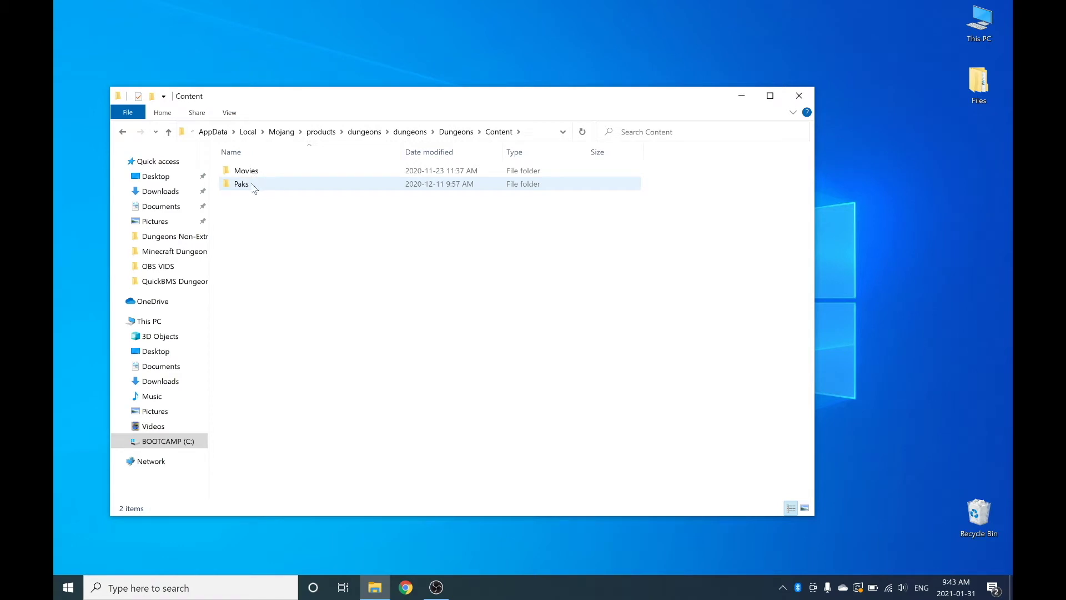
pyautogui.doubleClick(242, 184)
pyautogui.moveTo(322, 105); pyautogui.dragTo(216, 79)
pyautogui.click(201, 158)
pyautogui.click(202, 144)
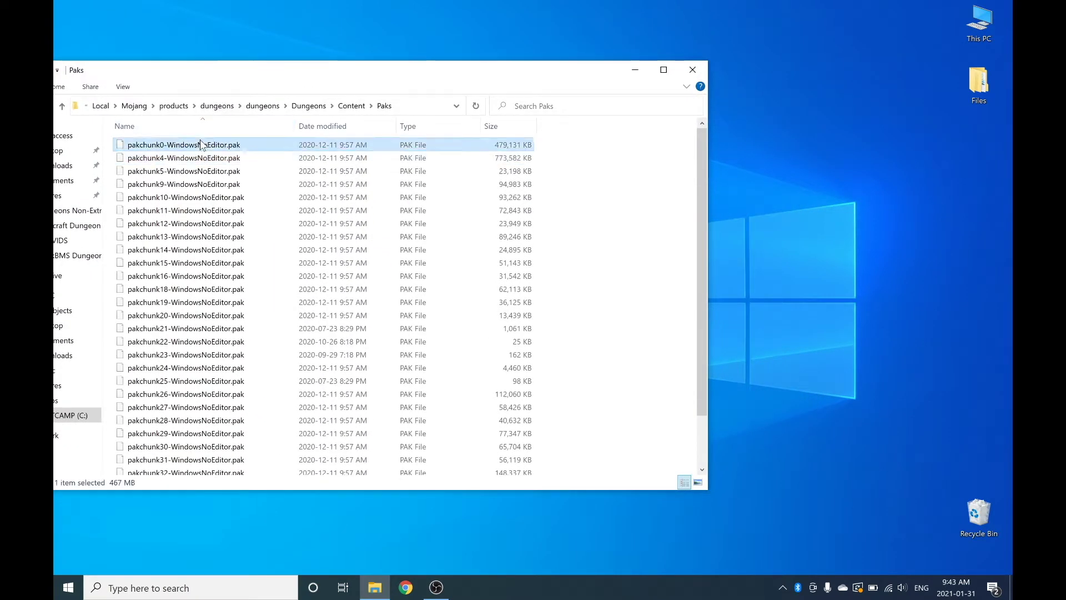
# Step: Select all 30 pakchunk files, pakchunk0 through the last, in the Paks folder
pyautogui.click(842, 102)
pyautogui.rightClick(843, 102)
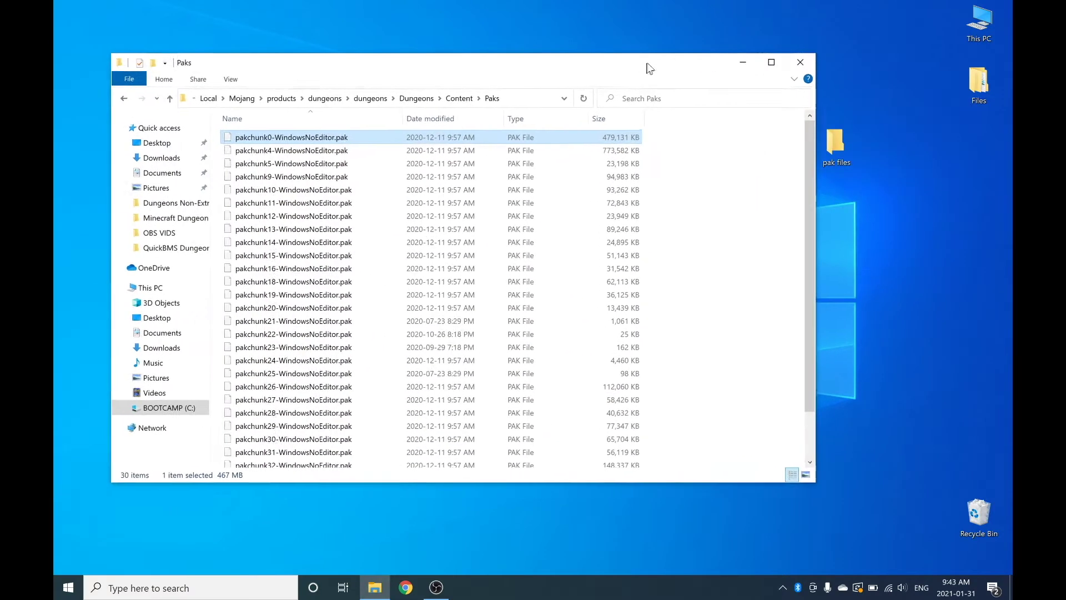
pyautogui.scroll(-2, 495, 201)
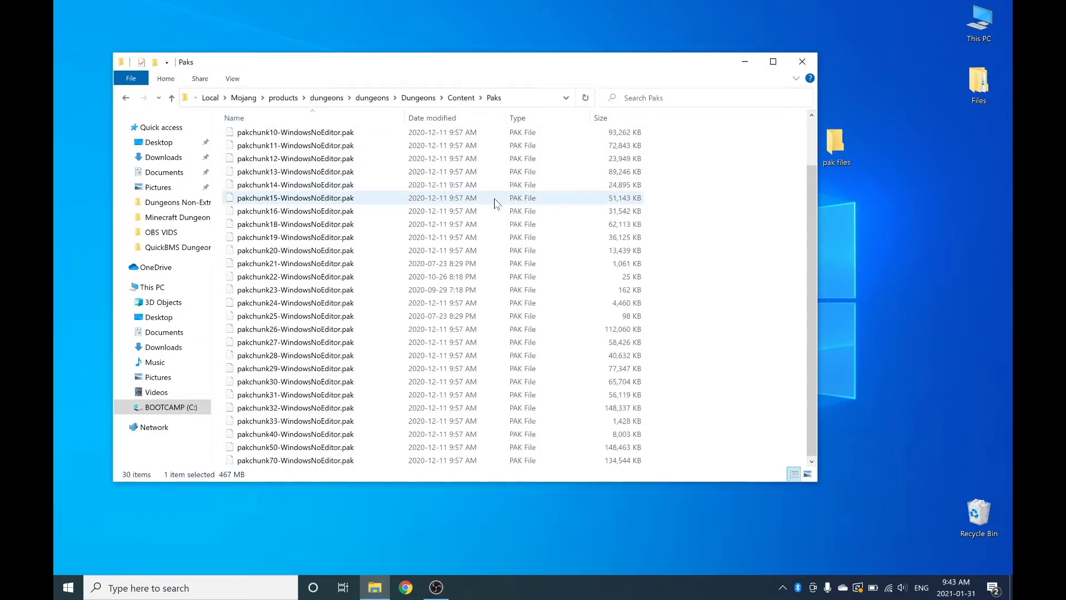
pyautogui.click(418, 133)
pyautogui.scroll(2, 392, 158)
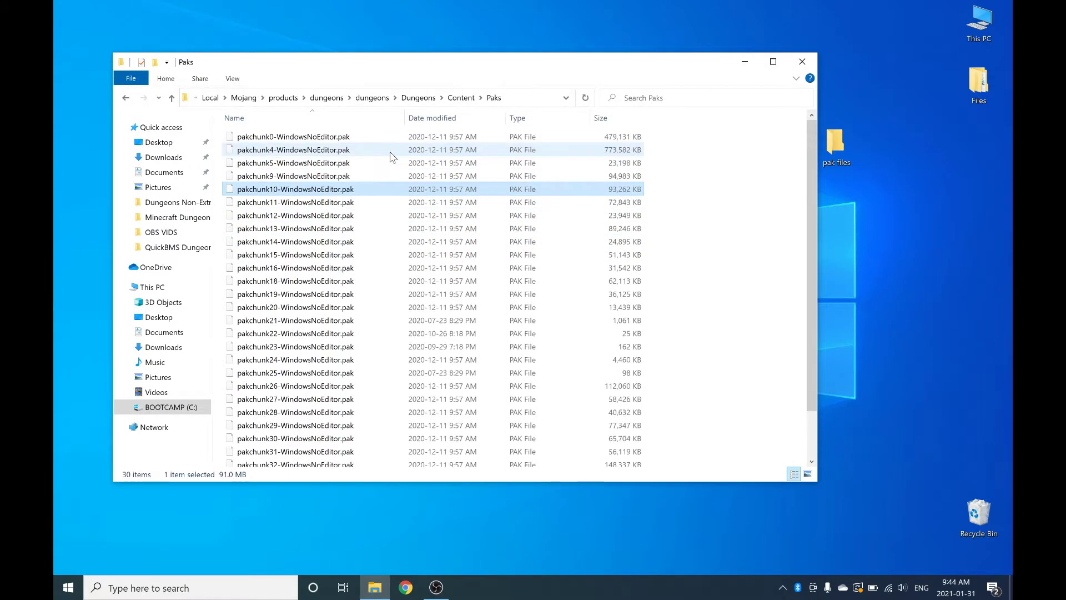
pyautogui.click(338, 136)
pyautogui.scroll(-2, 336, 204)
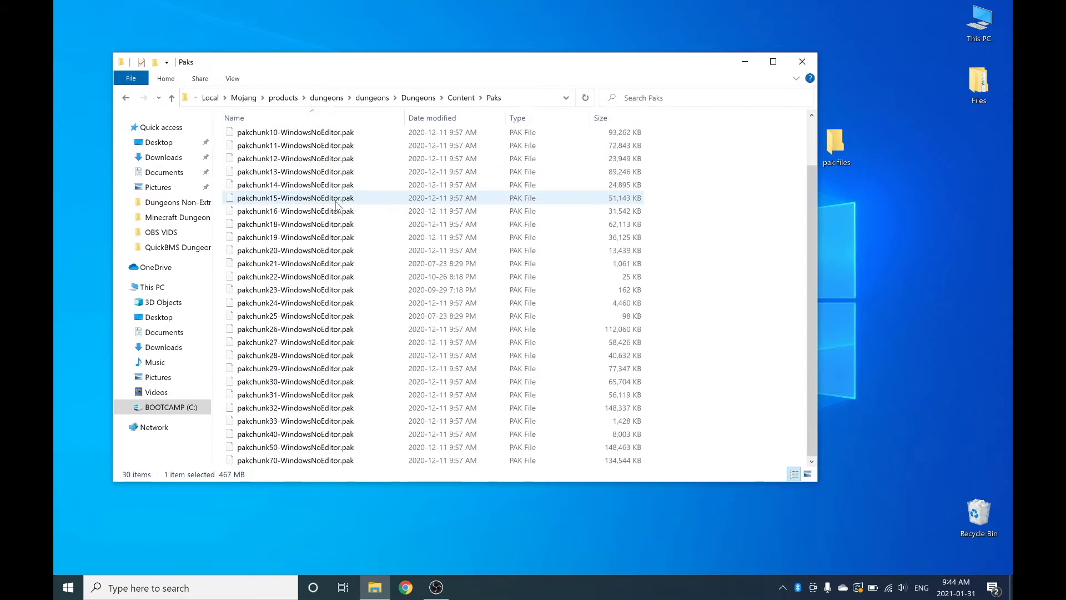
pyautogui.keyDown('shift'); pyautogui.click(292, 460); pyautogui.keyUp('shift')
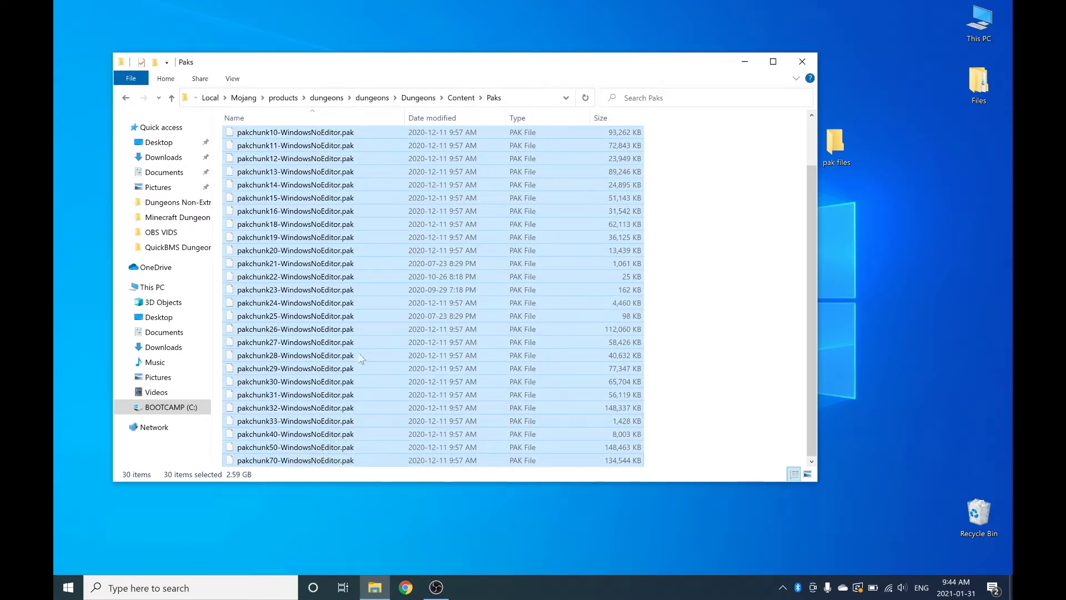
# Step: Paste the 30 pak files into the desktop 'pak files' folder
pyautogui.click(802, 61)
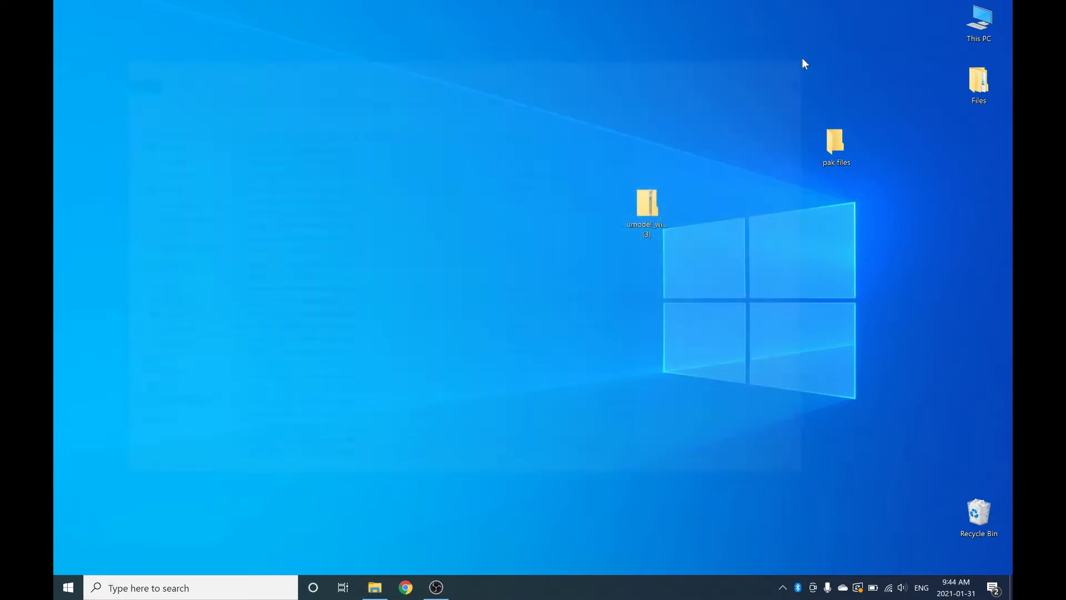
pyautogui.doubleClick(836, 145)
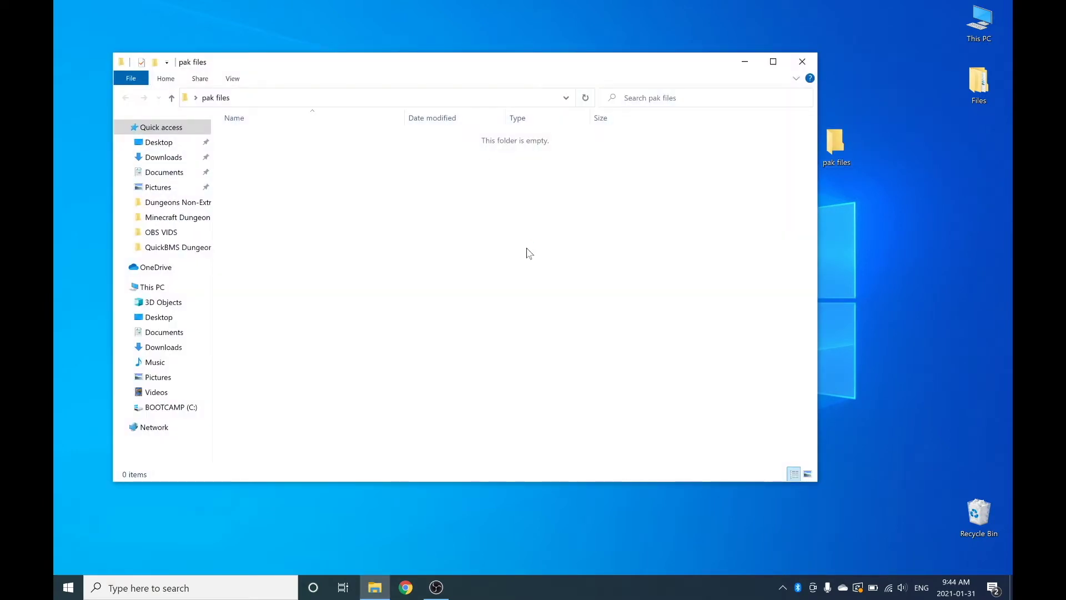
pyautogui.hotkey('ctrl', 'v')
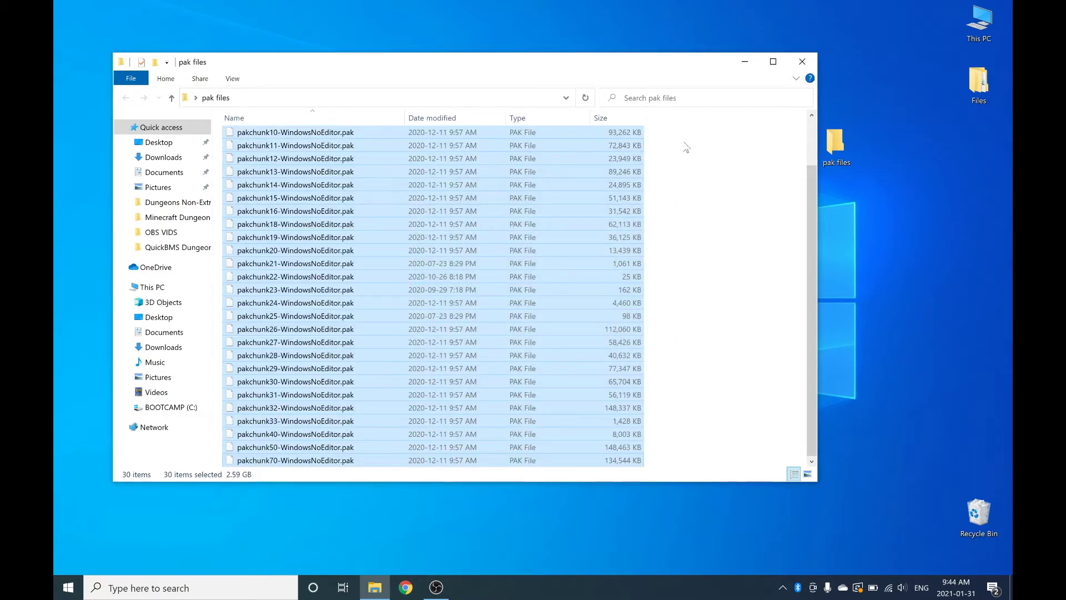
pyautogui.click(809, 65)
# Step: Arrange the pak files folder and umodel zip on the left of the desktop
pyautogui.moveTo(835, 143); pyautogui.dragTo(370, 127)
pyautogui.moveTo(648, 205); pyautogui.dragTo(362, 206)
pyautogui.click(430, 185)
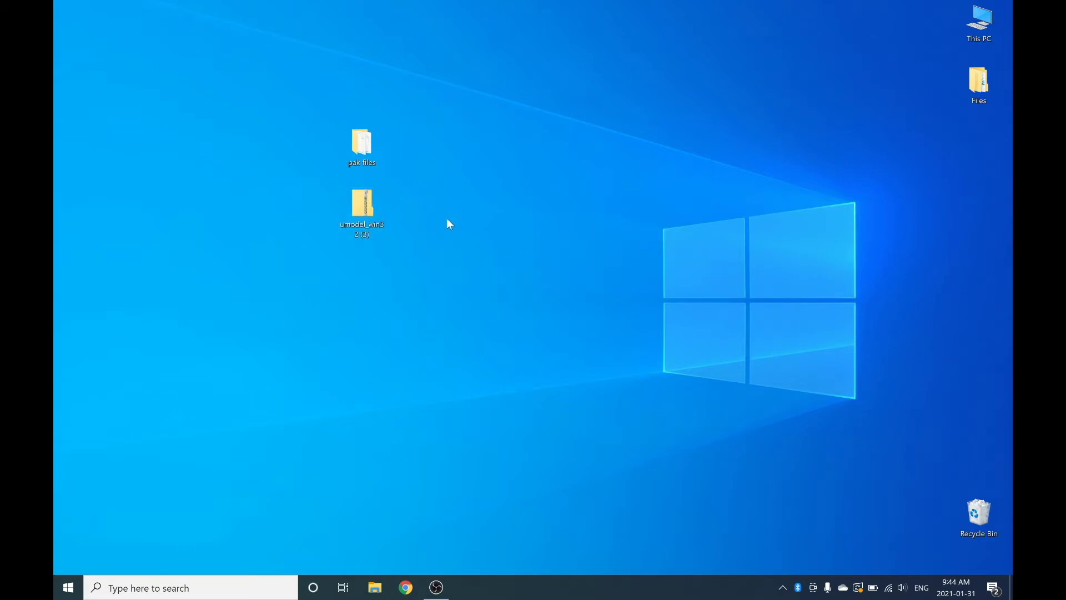
# Step: Make a new desktop folder 'Extracted Dungeon Files' and place it right of the pak files folder
pyautogui.moveTo(449, 225); pyautogui.dragTo(342, 125)
pyautogui.click(343, 127)
pyautogui.click(431, 95)
pyautogui.moveTo(375, 269); pyautogui.dragTo(349, 128)
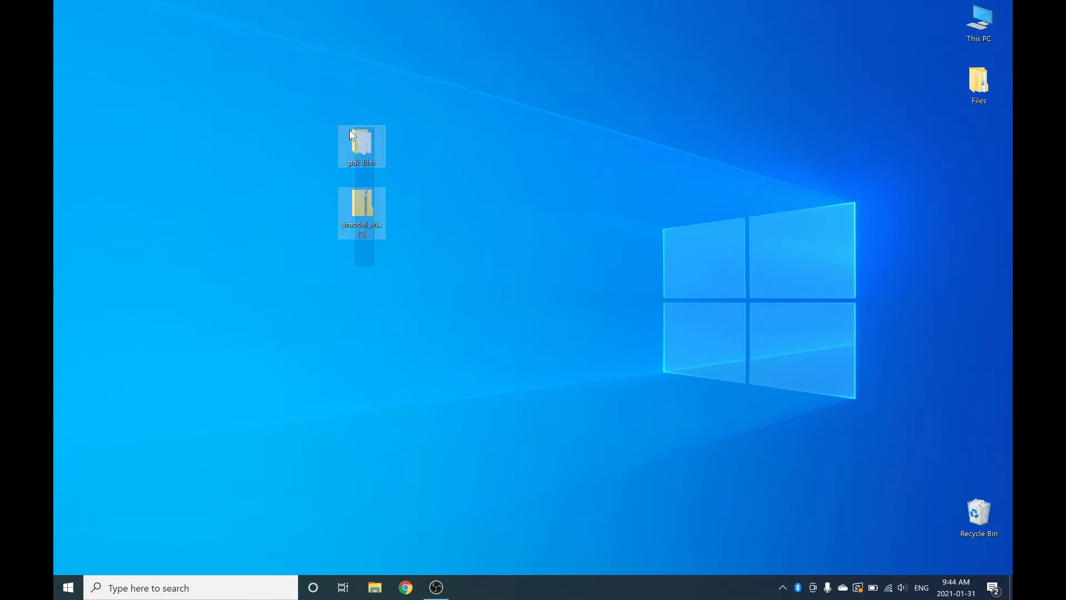
pyautogui.rightClick(502, 170)
pyautogui.moveTo(580, 307)
pyautogui.click(699, 306)
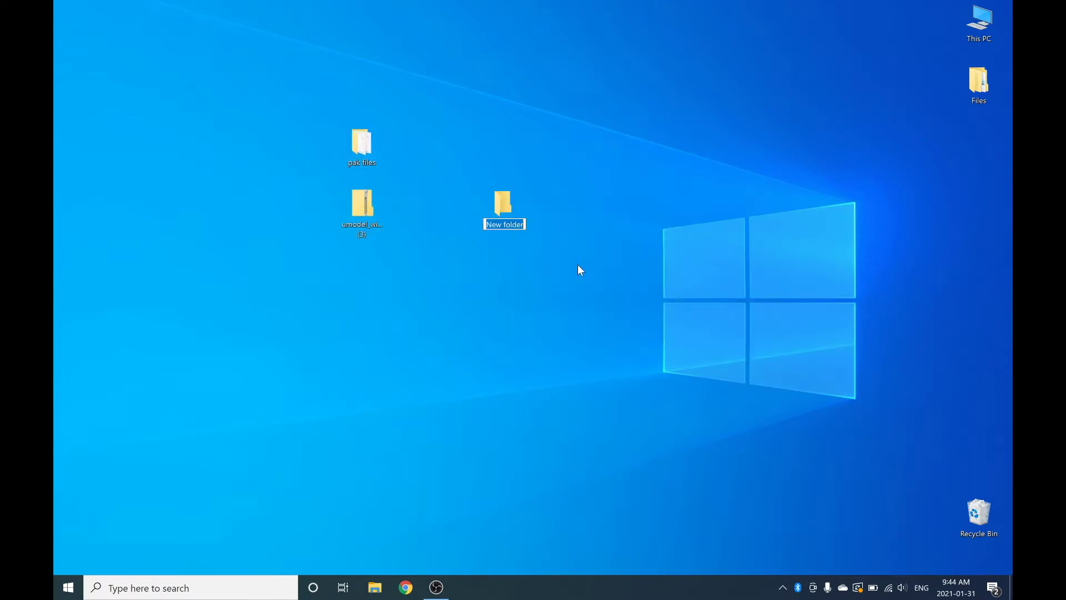
pyautogui.write('Extracted Dungeon Files')
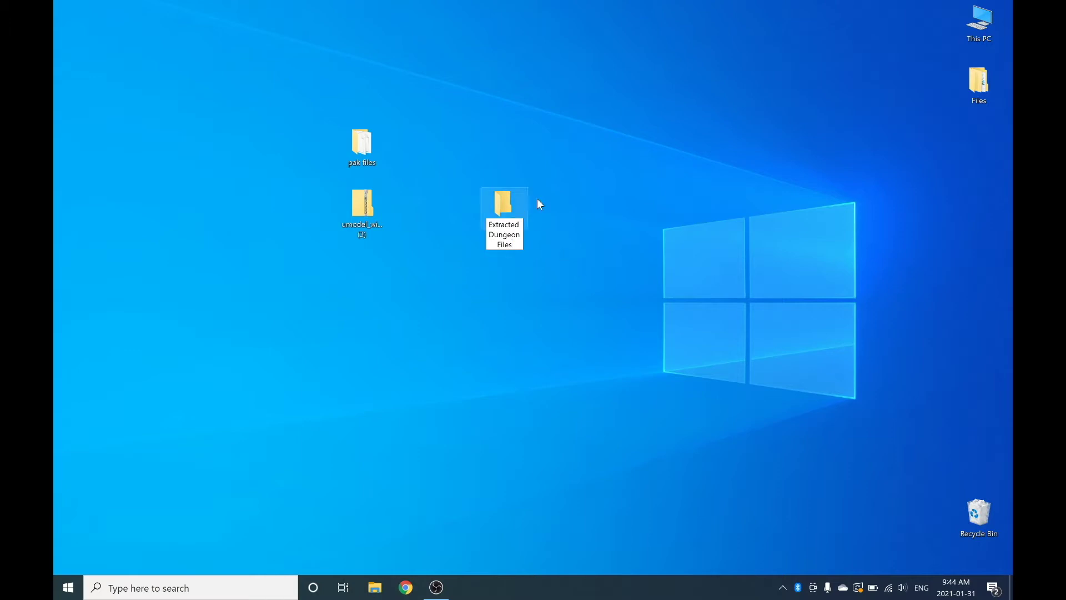
pyautogui.press('Return')
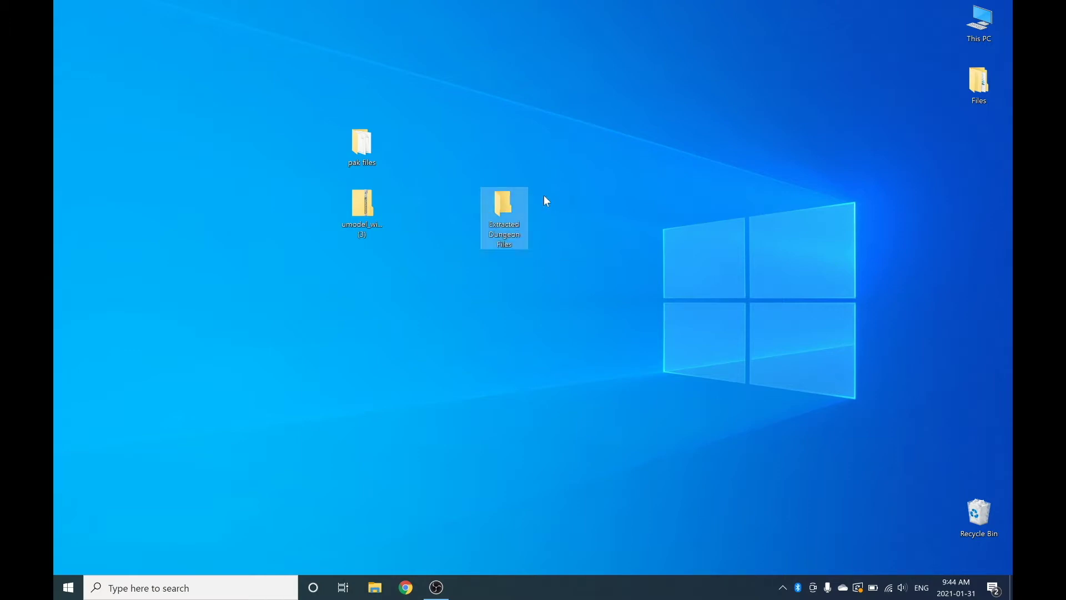
pyautogui.moveTo(498, 203); pyautogui.dragTo(689, 203)
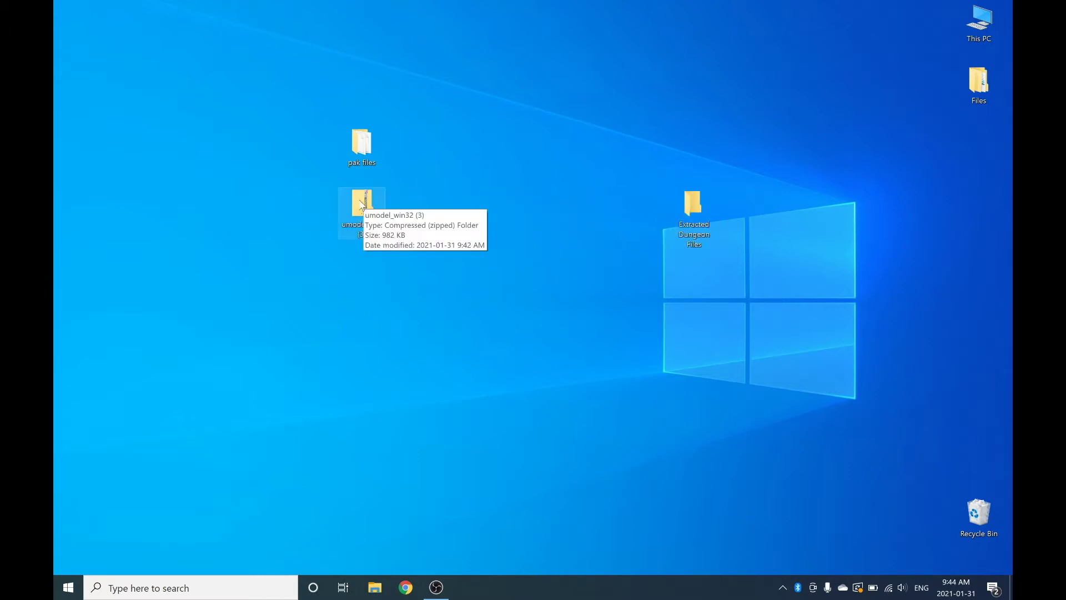
# Step: Extract umodel_win32 (3).zip to the desktop, run umodel, and view SmartScreen's More info
pyautogui.doubleClick(369, 198)
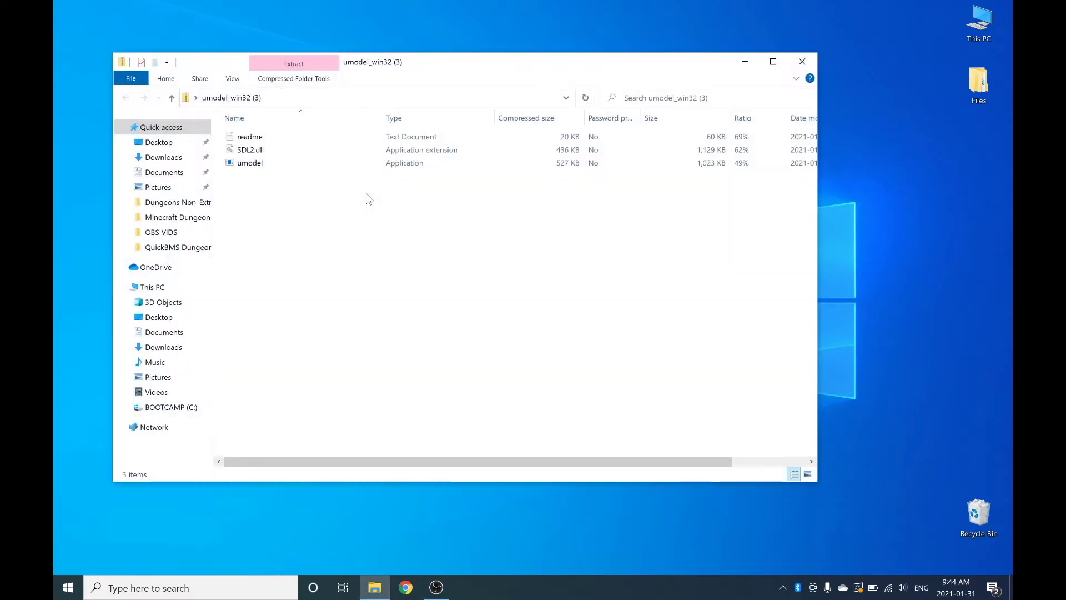
pyautogui.doubleClick(321, 165)
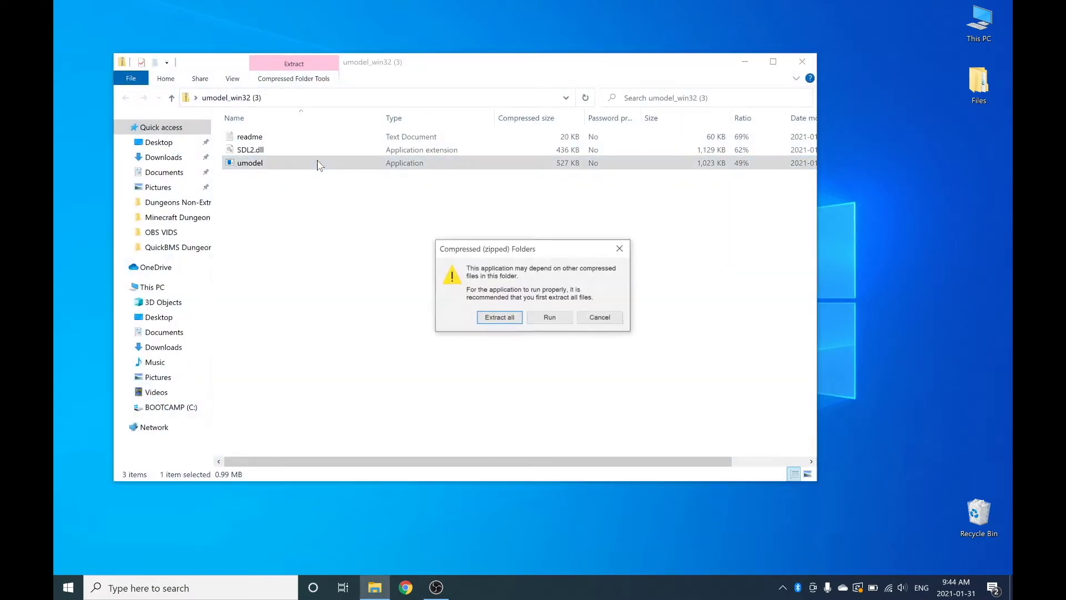
pyautogui.click(508, 316)
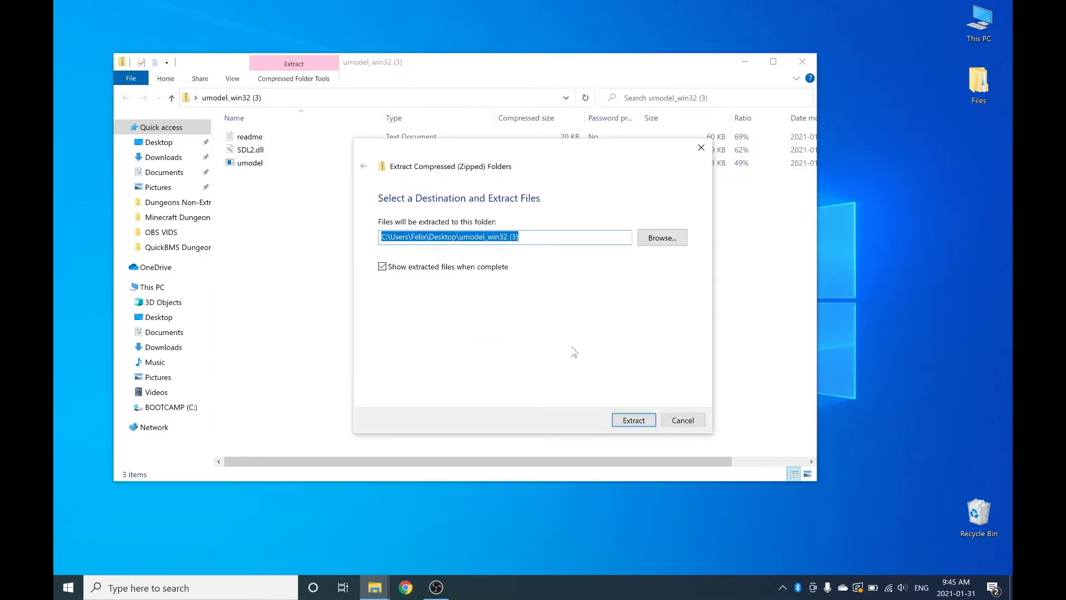
pyautogui.click(633, 420)
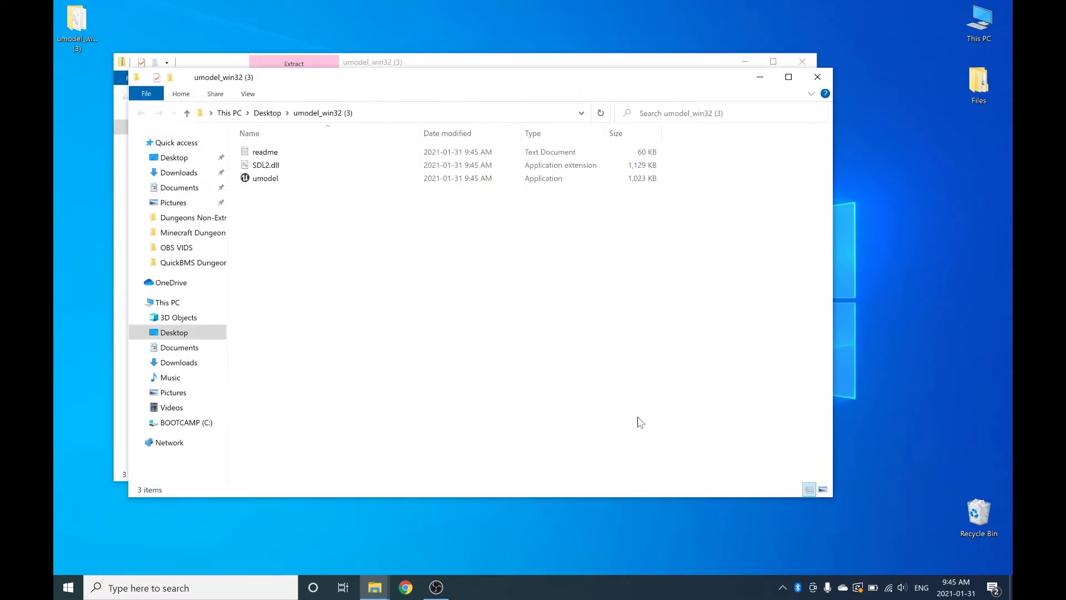
pyautogui.doubleClick(272, 179)
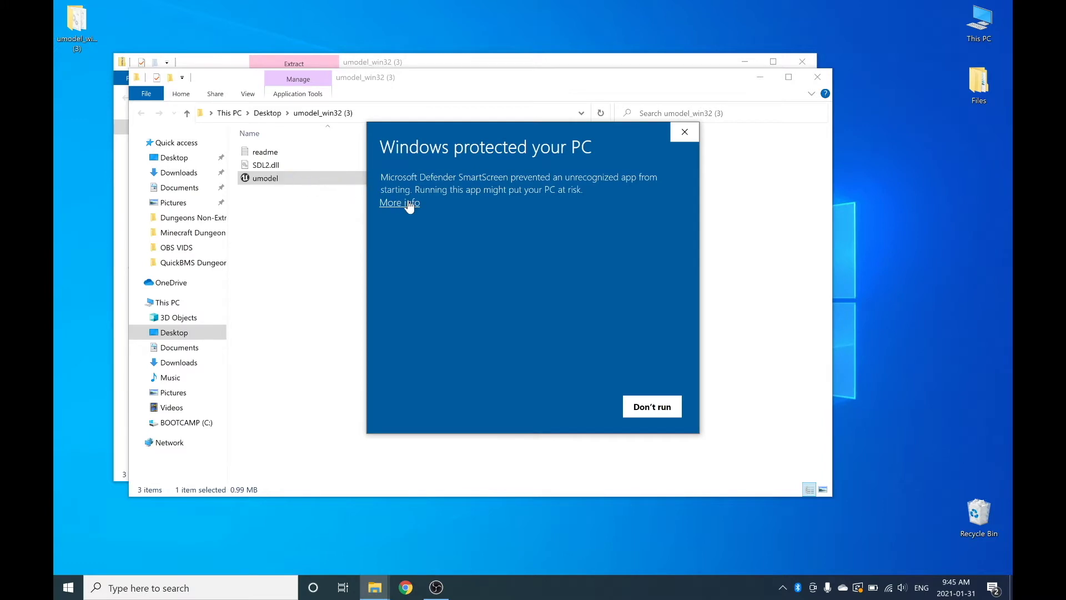
pyautogui.click(404, 203)
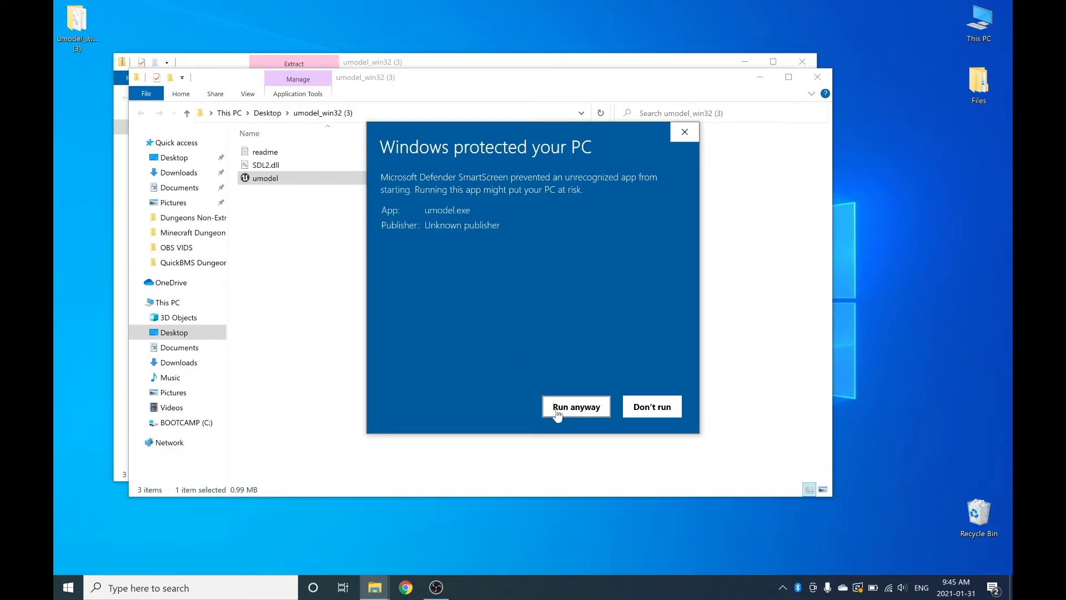
# Step: Let umodel run anyway and close the leftover File Explorer windows
pyautogui.click(576, 407)
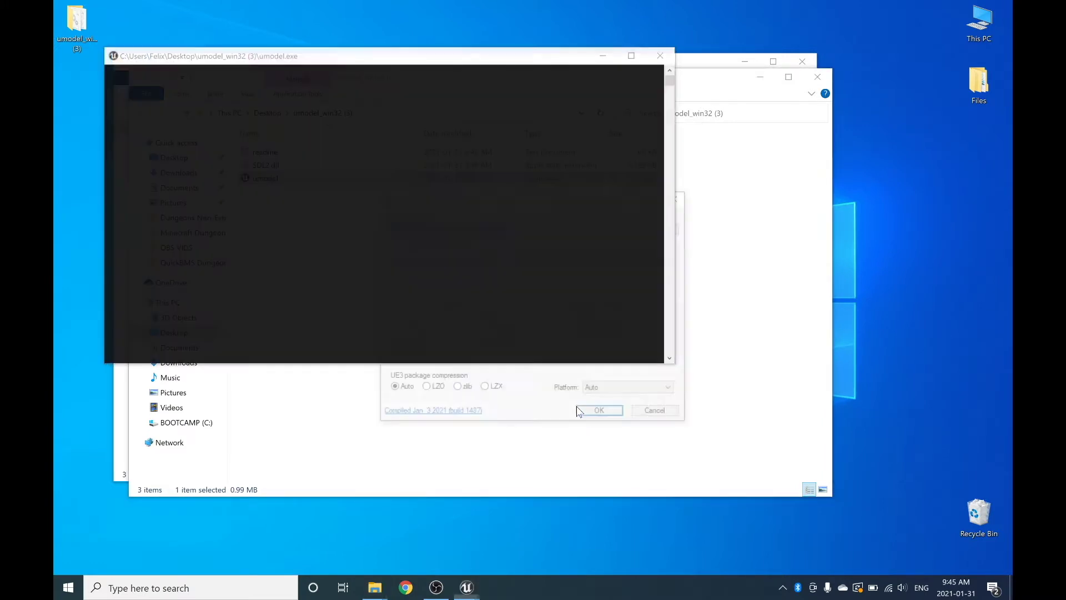
pyautogui.click(818, 77)
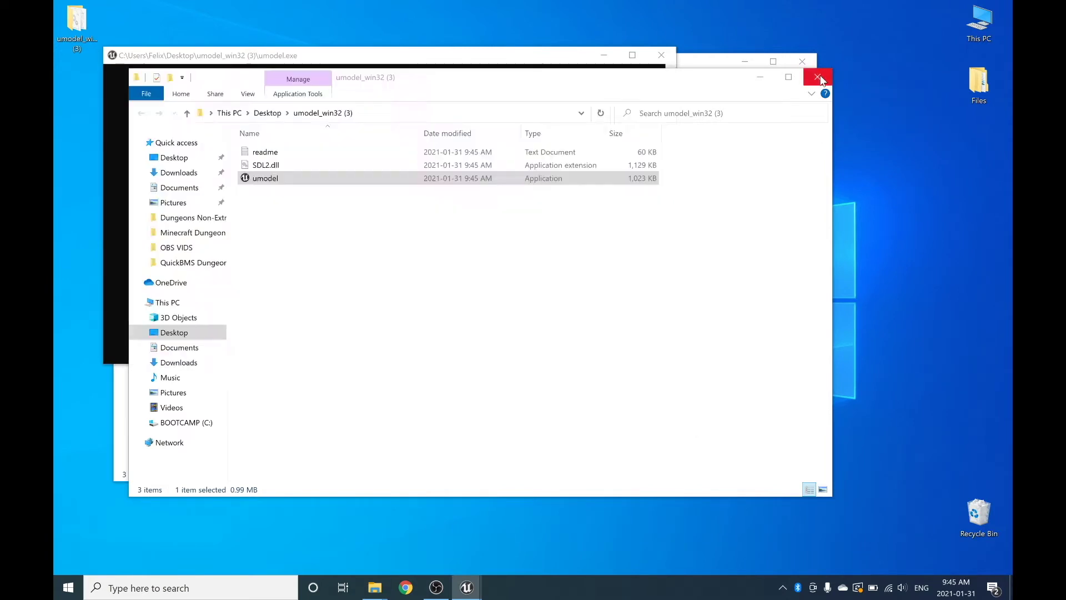
pyautogui.click(806, 60)
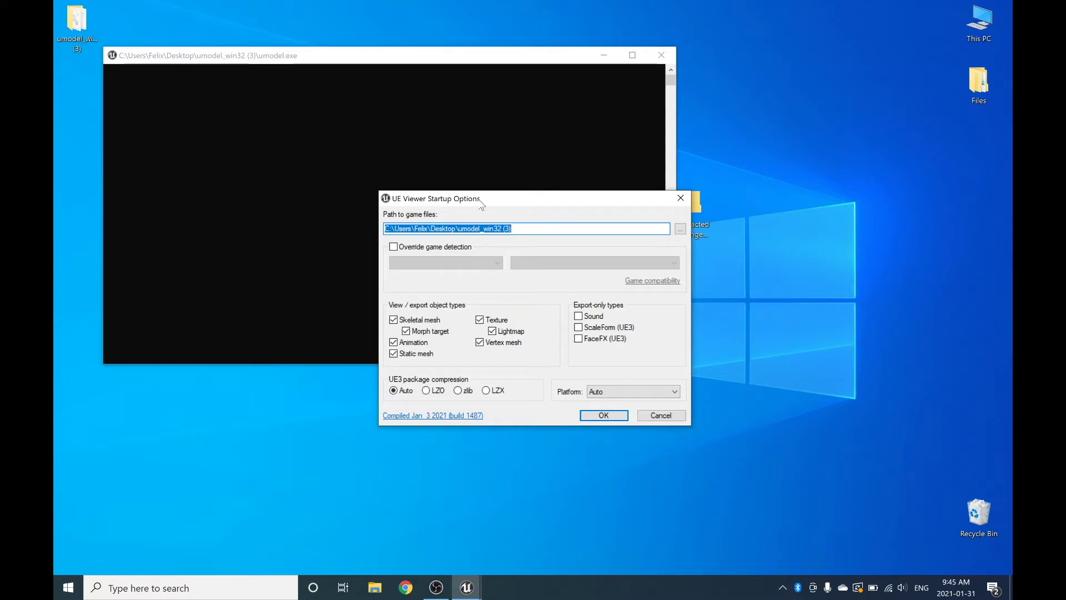
# Step: Set the game files path to the desktop pak files folder
pyautogui.press('End')
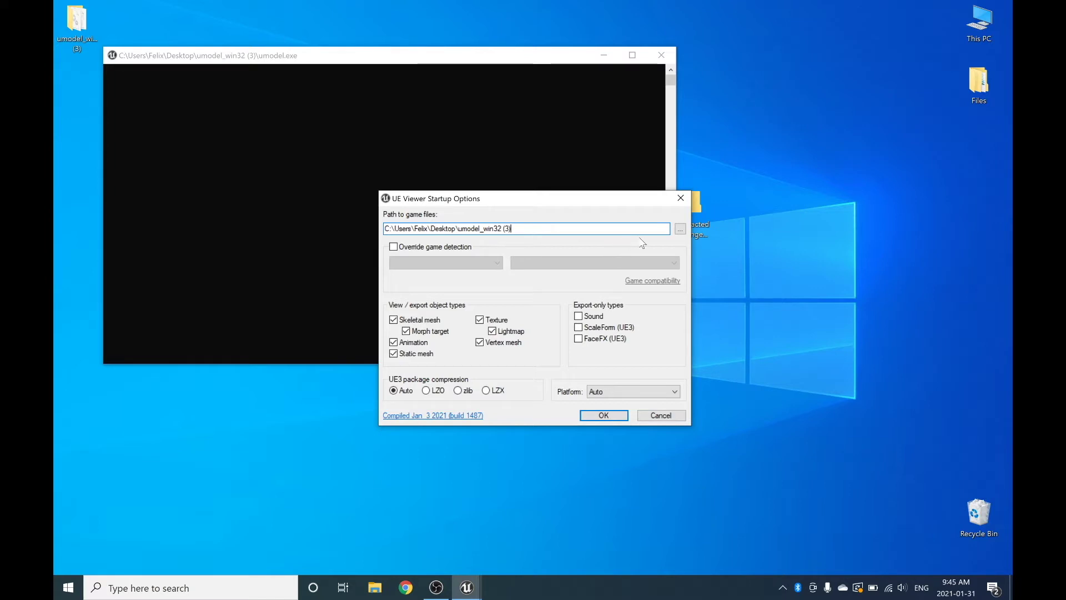
pyautogui.click(680, 229)
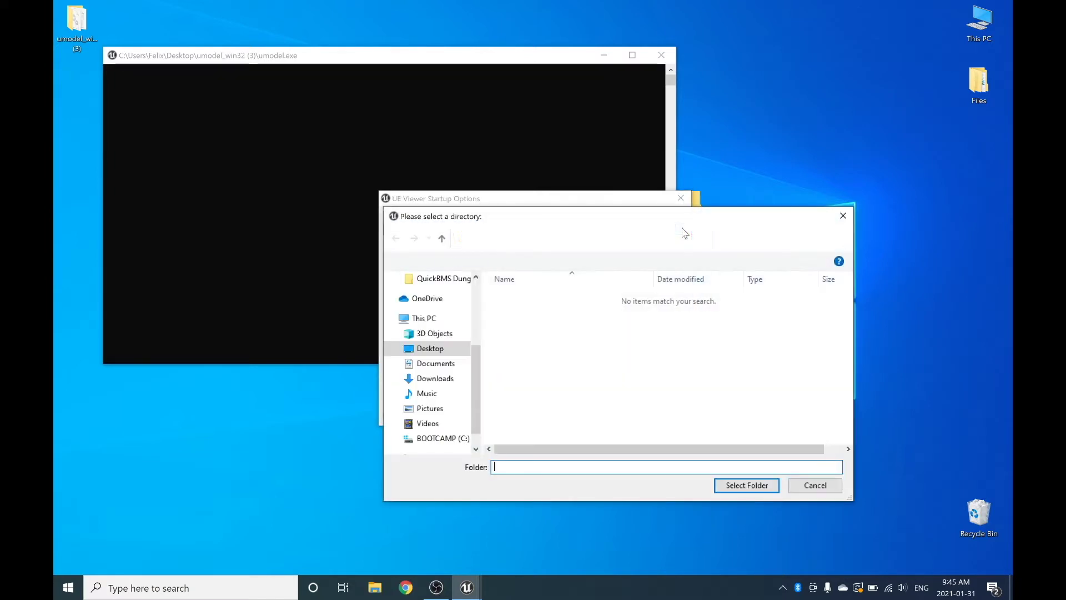
pyautogui.click(416, 348)
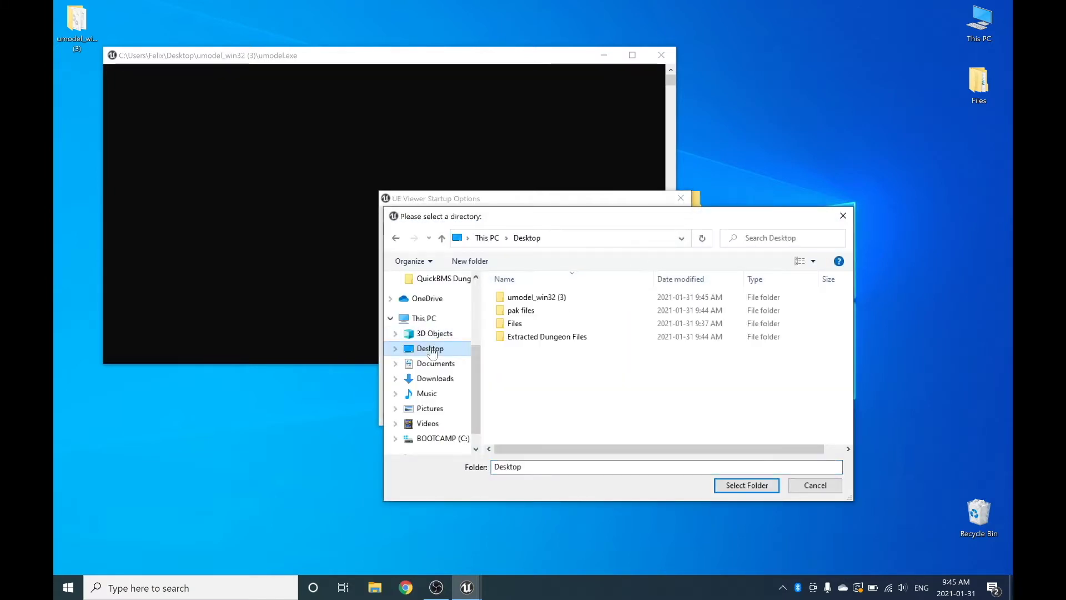
pyautogui.click(524, 313)
pyautogui.doubleClick(523, 314)
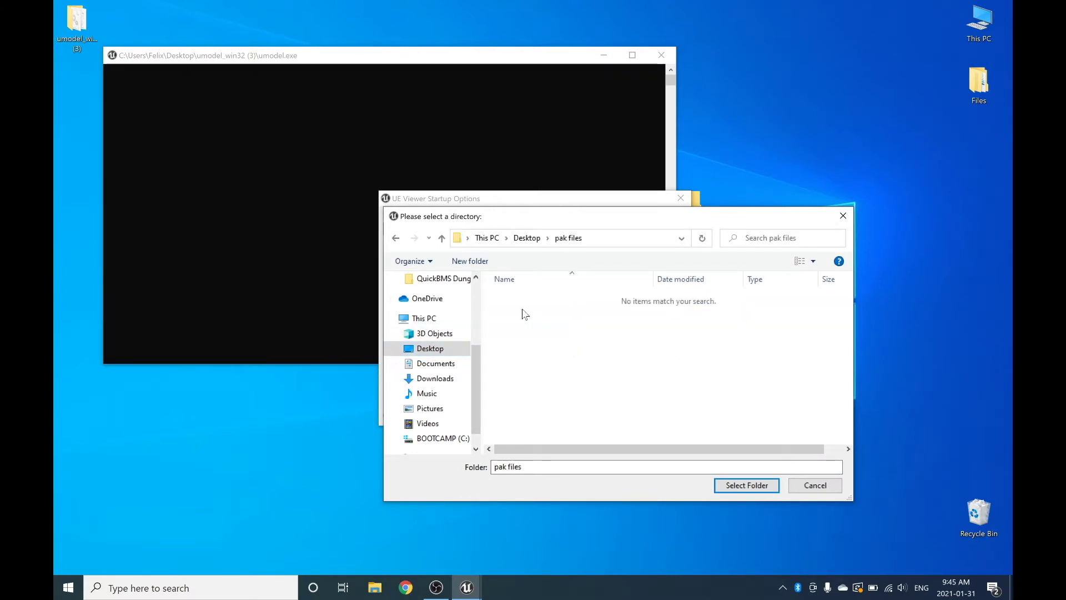
pyautogui.click(747, 485)
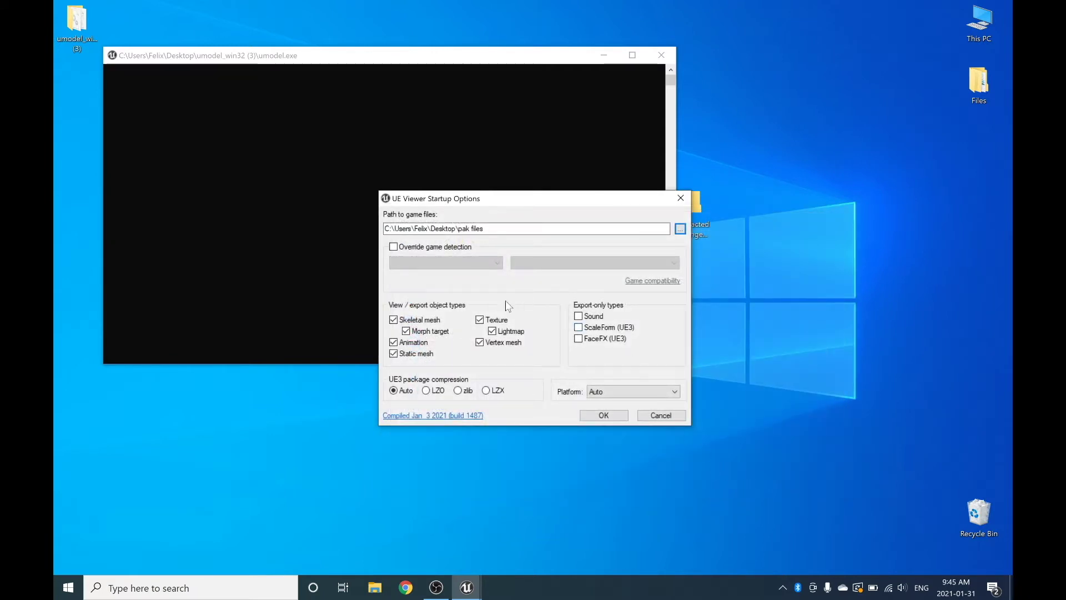
# Step: Override game detection to Unreal engine 4.22, toggle Sound and ScaleForm, and confirm
pyautogui.click(394, 247)
pyautogui.click(394, 248)
pyautogui.click(395, 249)
pyautogui.click(435, 263)
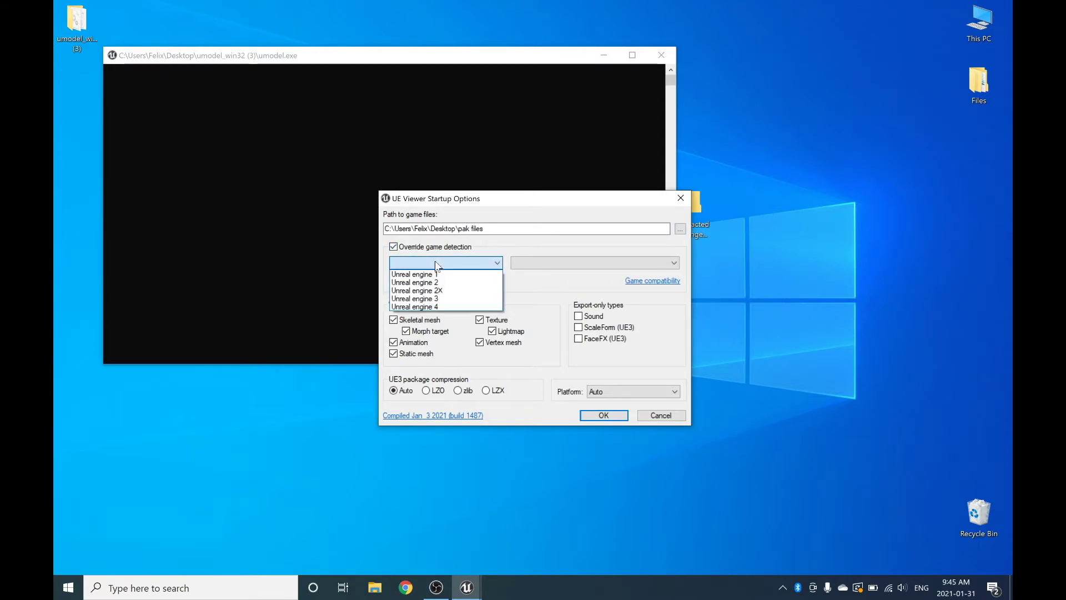
pyautogui.click(415, 306)
pyautogui.click(595, 263)
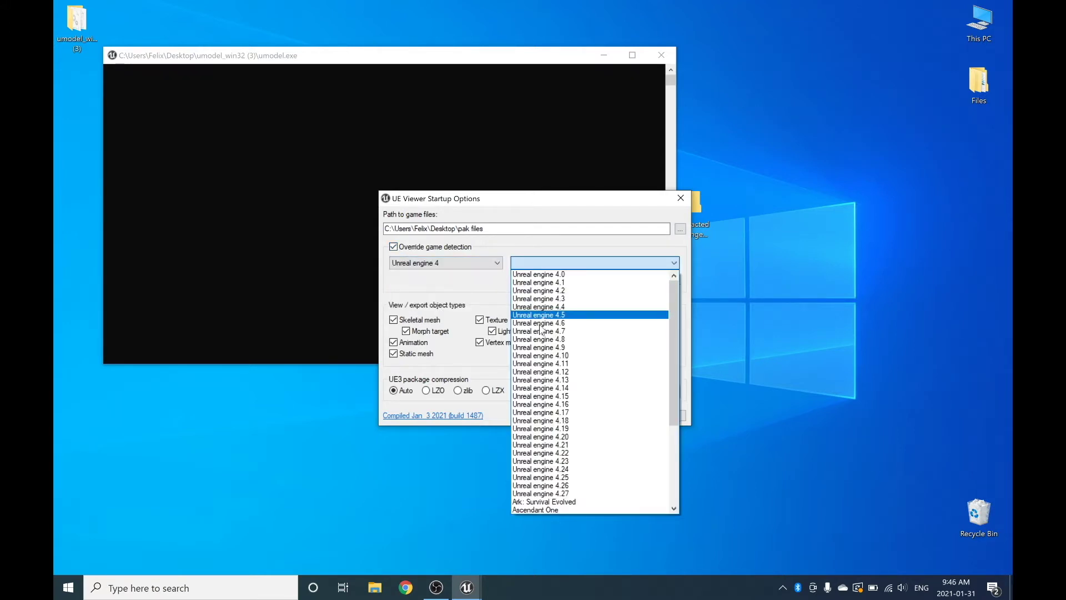
pyautogui.click(559, 453)
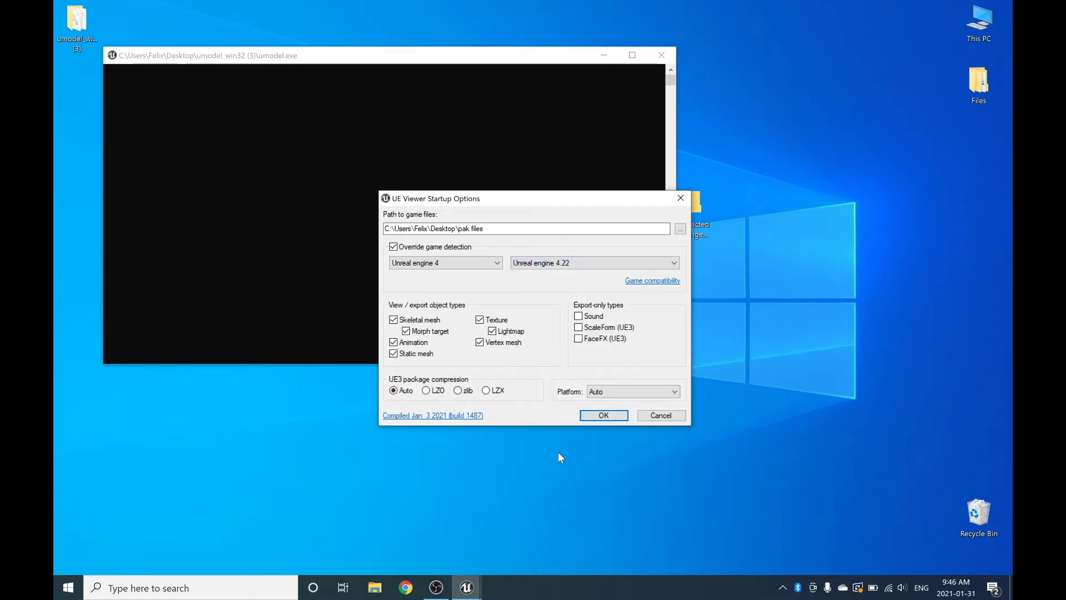
pyautogui.click(578, 315)
pyautogui.click(579, 327)
pyautogui.click(596, 415)
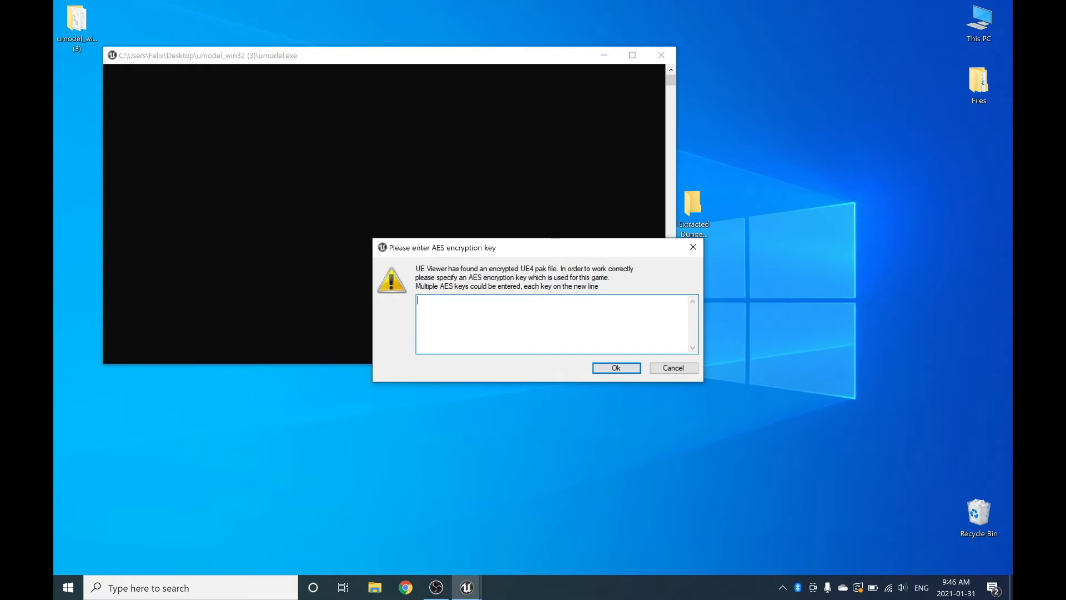
# Step: Paste the game's AES encryption key into the key box and accept it
pyautogui.write('0x90F270A4EA6DE0E3BABDC4C8BDC04F46FA5B9087BE8FE76AA859C93C17D04661')
pyautogui.click(613, 369)
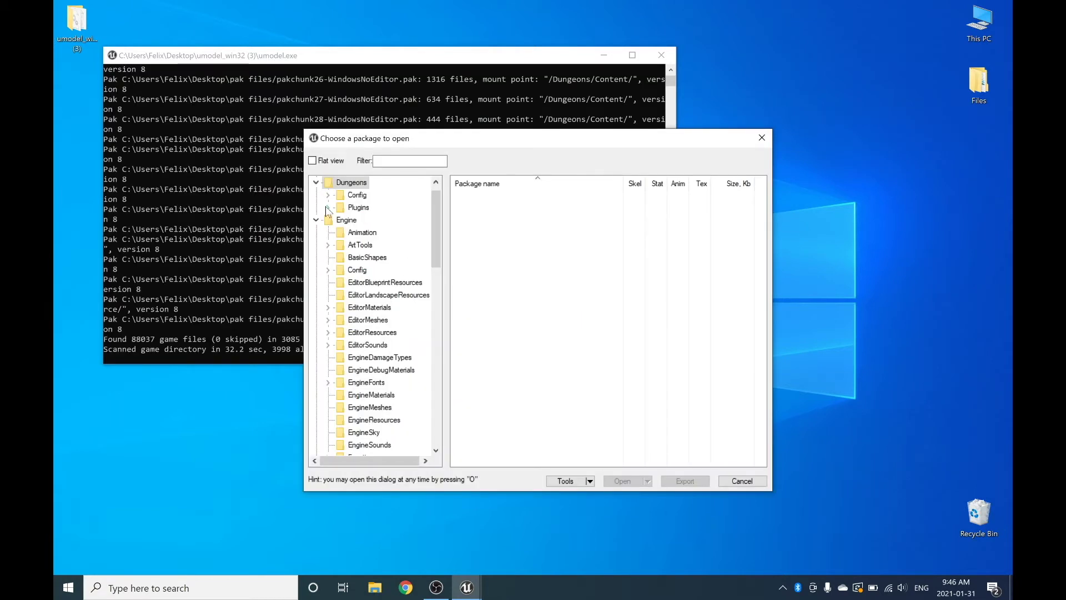
# Step: Collapse the Dungeons, Game and Plugins folders, then choose Export folder content on All packages
pyautogui.click(316, 183)
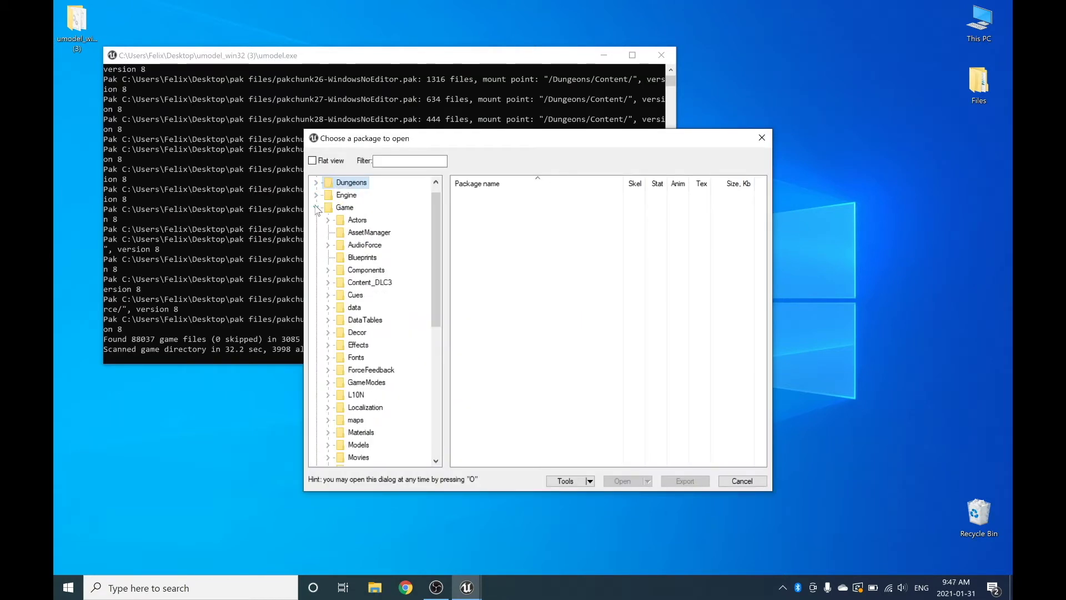
pyautogui.click(316, 208)
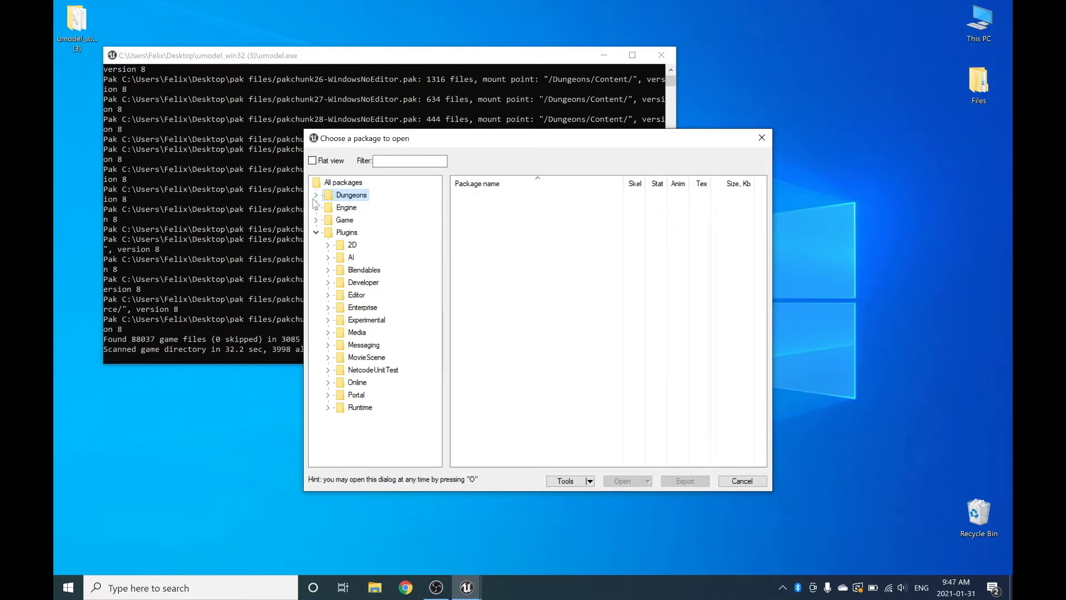
pyautogui.click(316, 232)
pyautogui.click(319, 184)
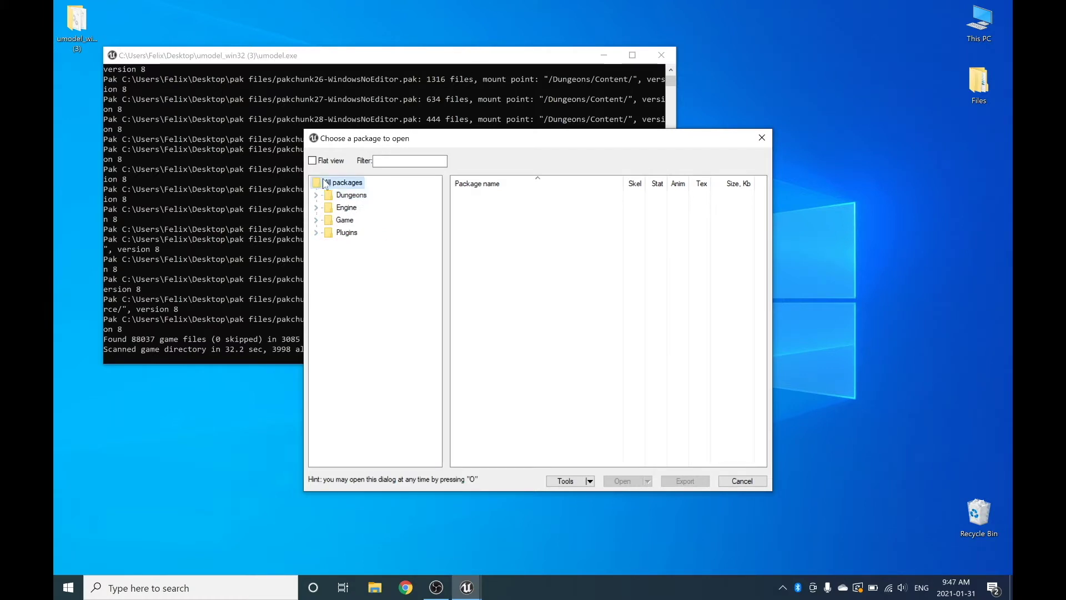
pyautogui.rightClick(340, 184)
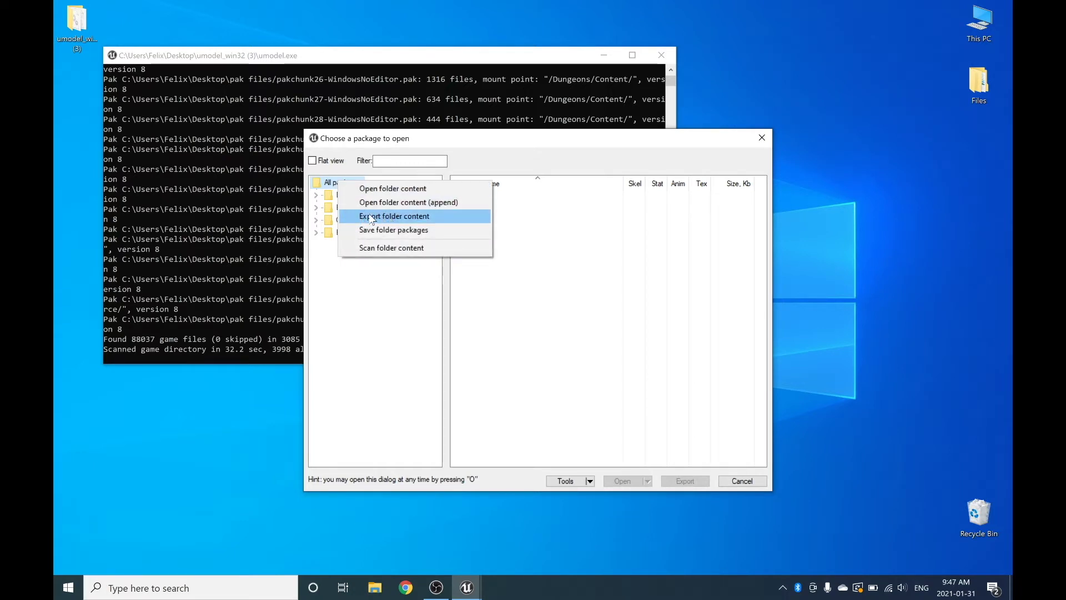
pyautogui.click(392, 216)
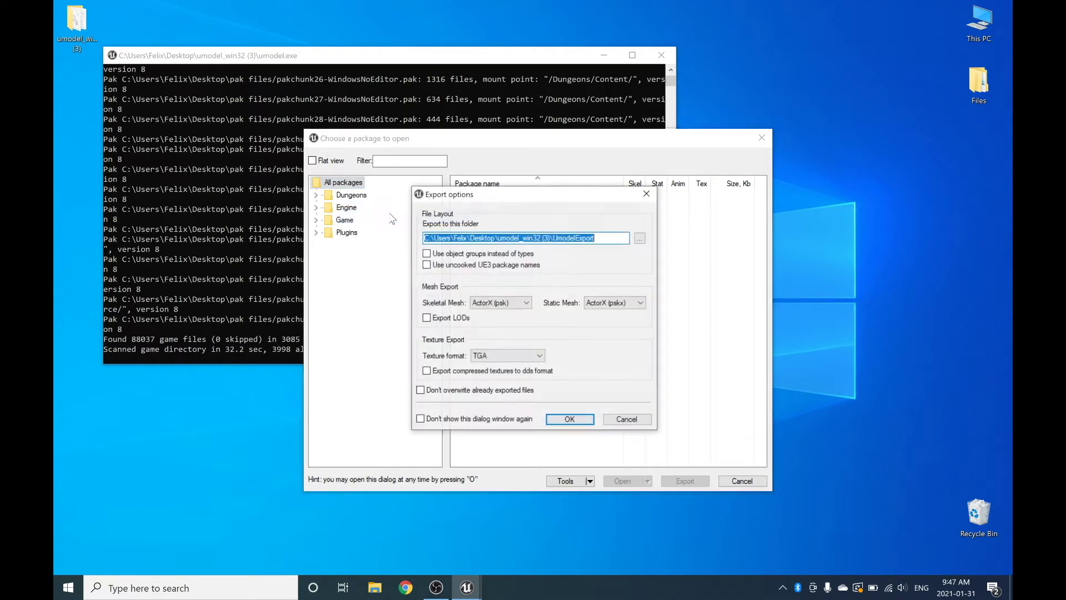
# Step: Set the export path to Desktop\Extracted Dungeon Files, keep skeletal meshes as ActorX (psk), and start
pyautogui.click(639, 239)
pyautogui.click(487, 348)
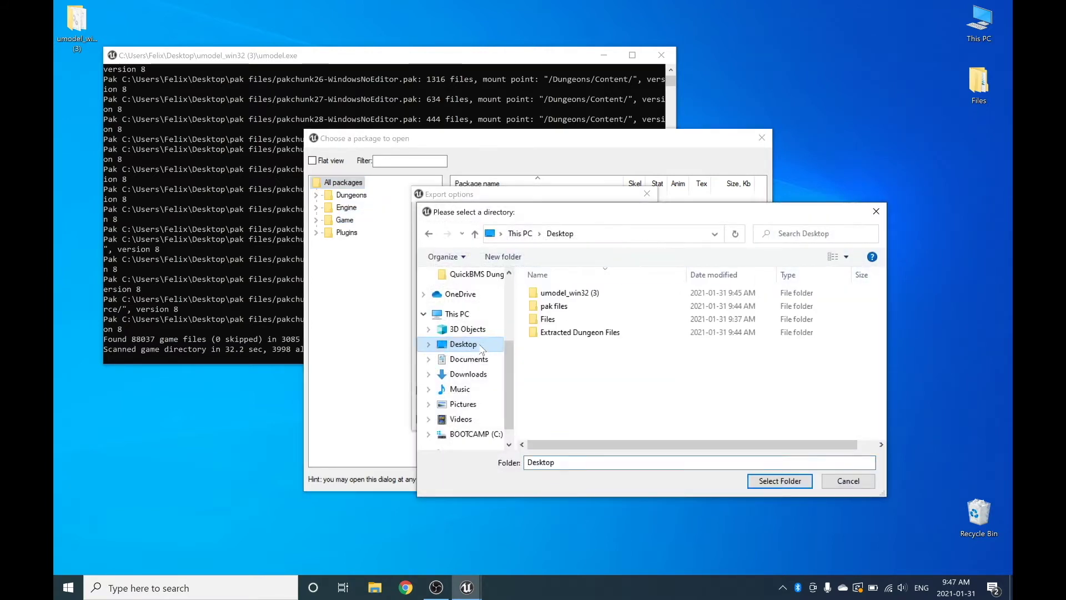
pyautogui.doubleClick(578, 332)
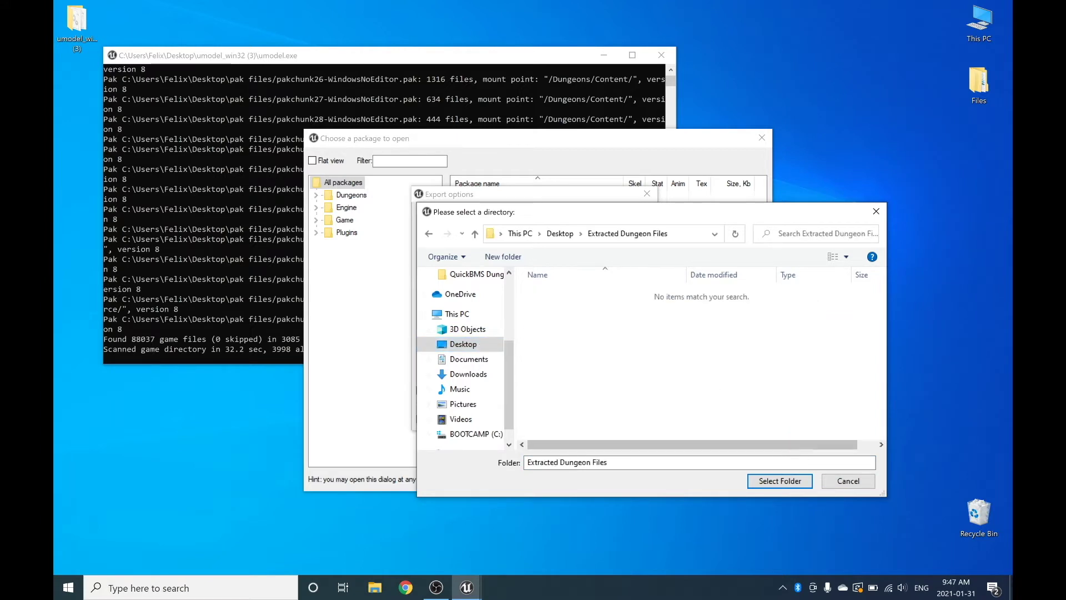
pyautogui.click(787, 482)
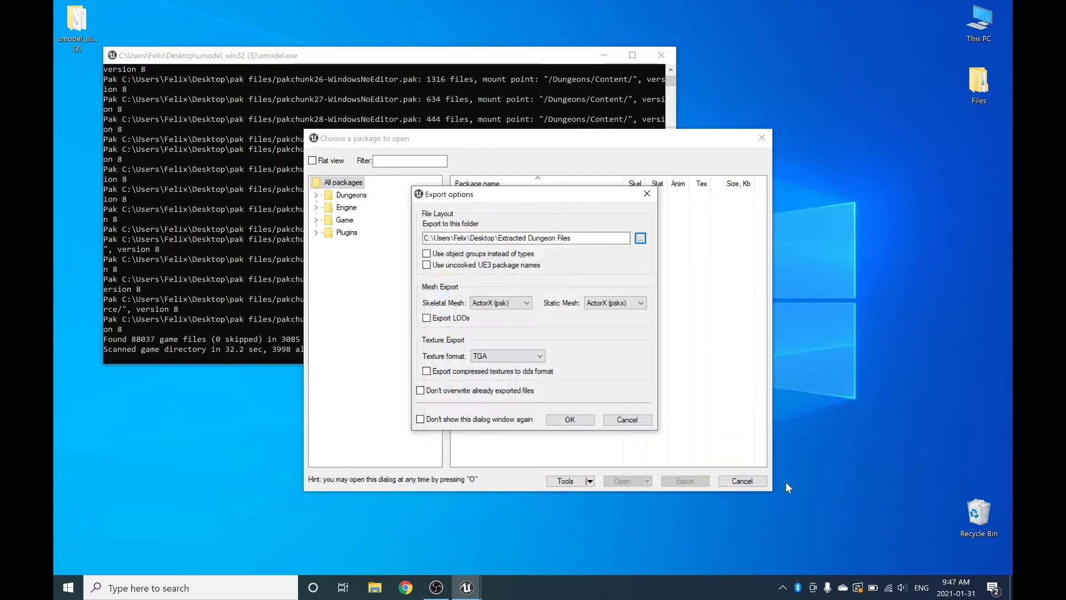
pyautogui.click(510, 303)
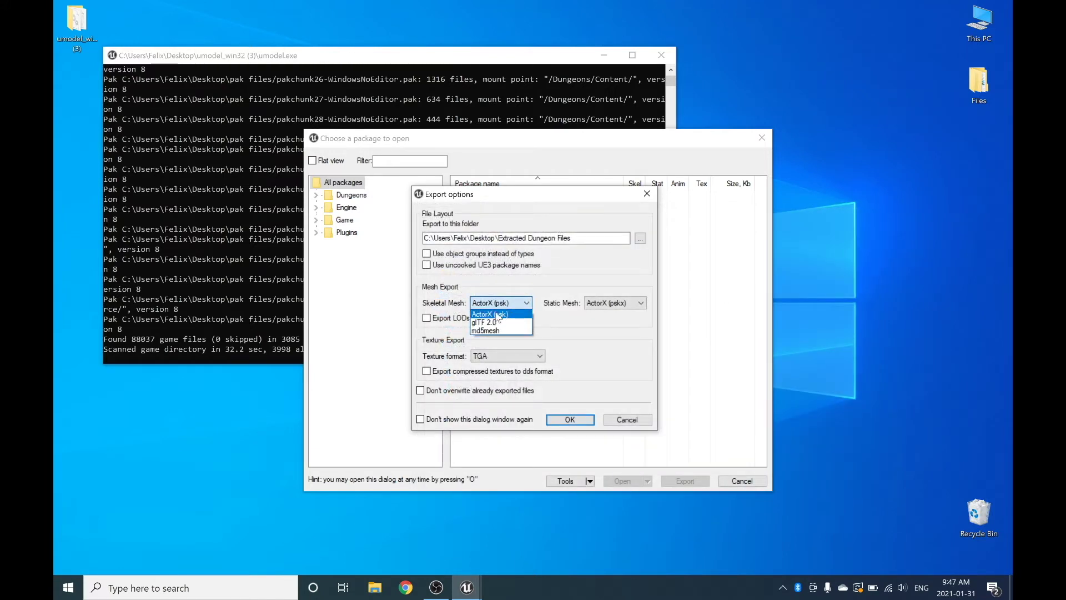
pyautogui.click(503, 314)
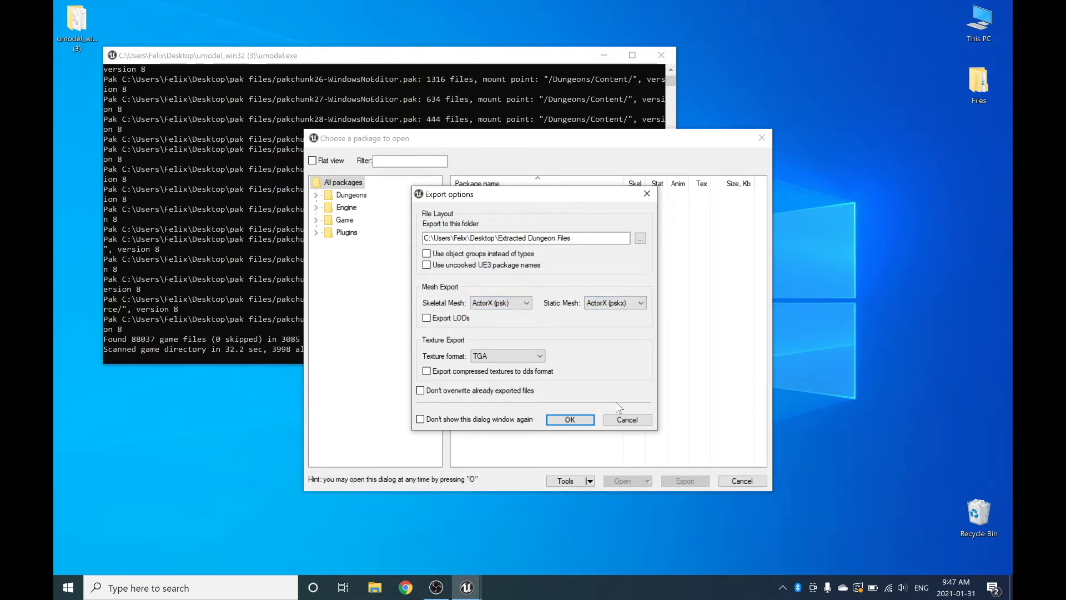
pyautogui.click(573, 422)
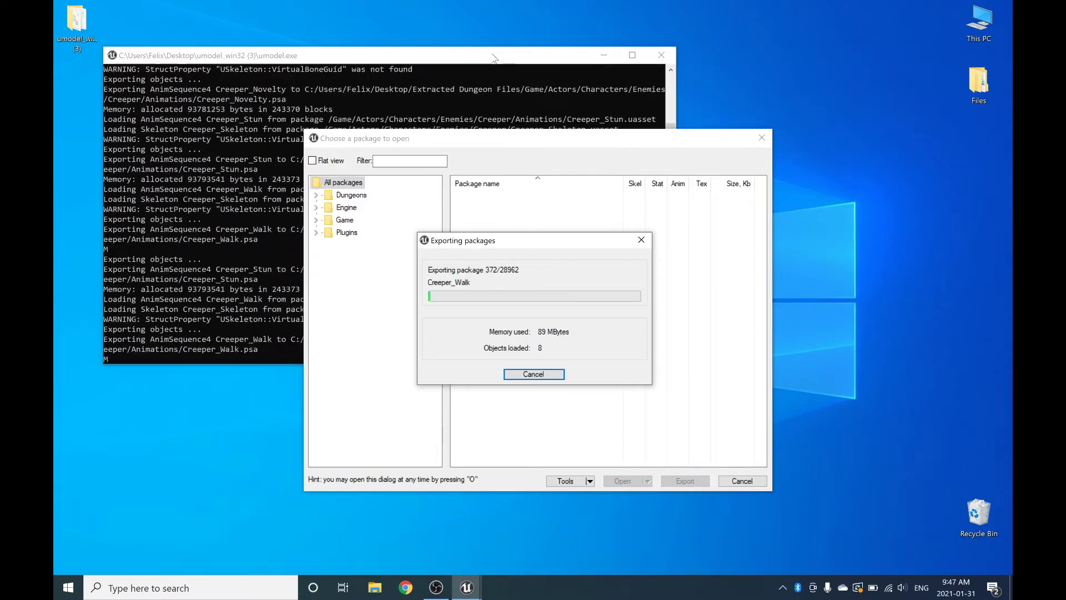
# Step: Bring the export log forward and enlarge it to watch all 15412 objects export
pyautogui.click(533, 143)
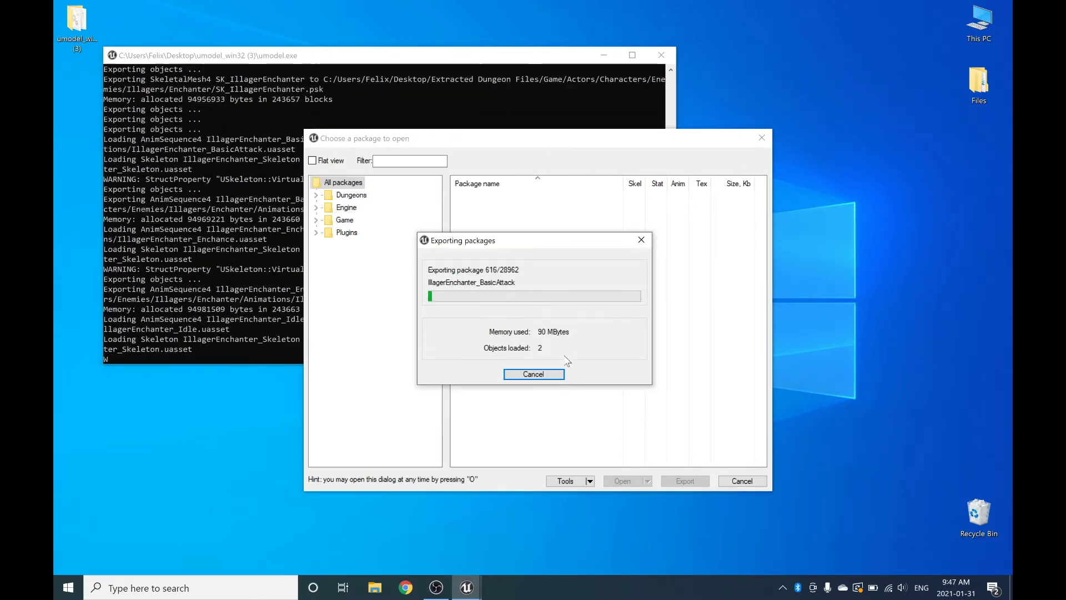
pyautogui.click(593, 55)
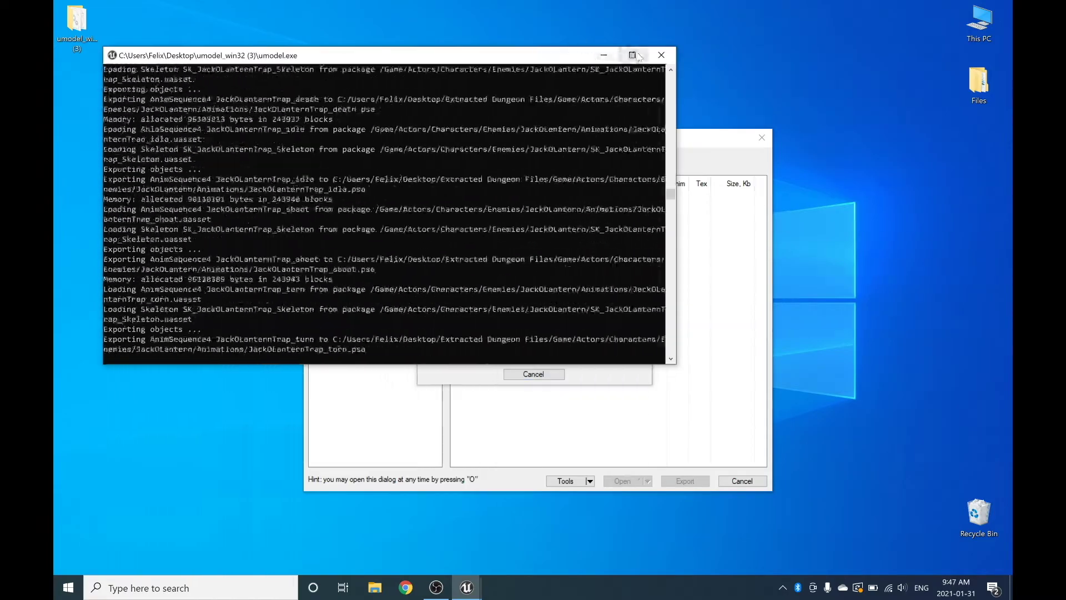
pyautogui.click(632, 54)
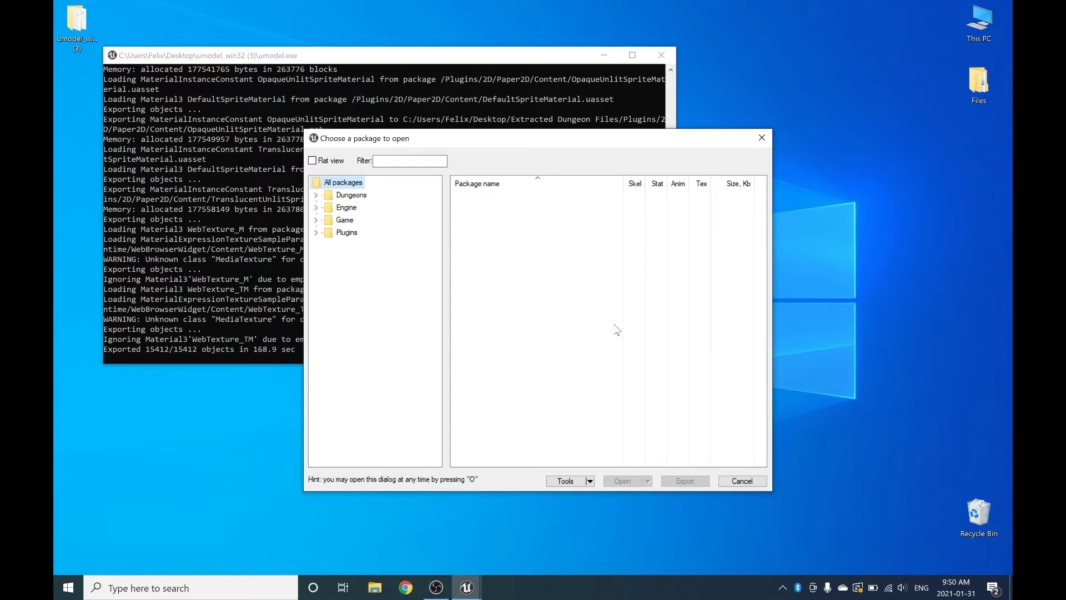
# Step: Close the viewer and check that Extracted Dungeon Files holds the exported folders
pyautogui.click(763, 136)
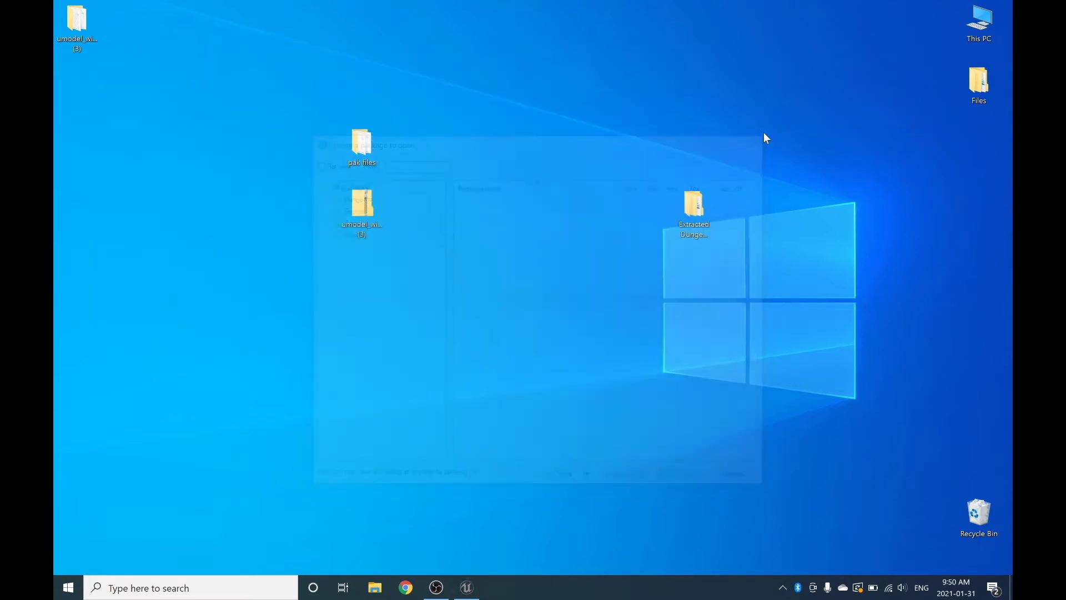
pyautogui.click(702, 202)
pyautogui.doubleClick(701, 204)
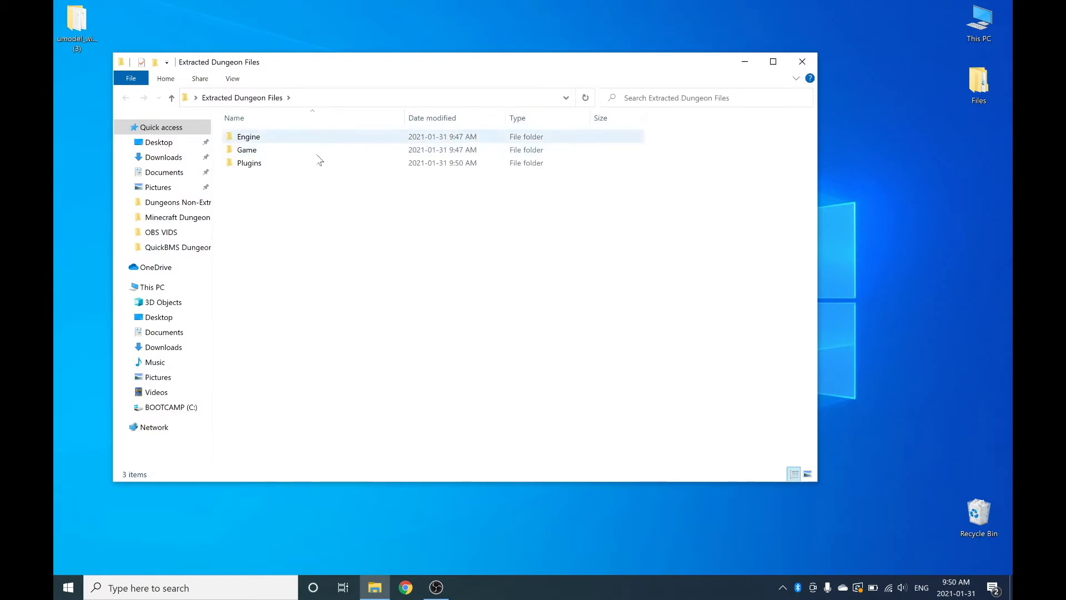
pyautogui.click(801, 62)
# Step: Move the pak files and umodel folders to the Recycle Bin
pyautogui.click(697, 210)
pyautogui.moveTo(697, 210); pyautogui.dragTo(710, 211)
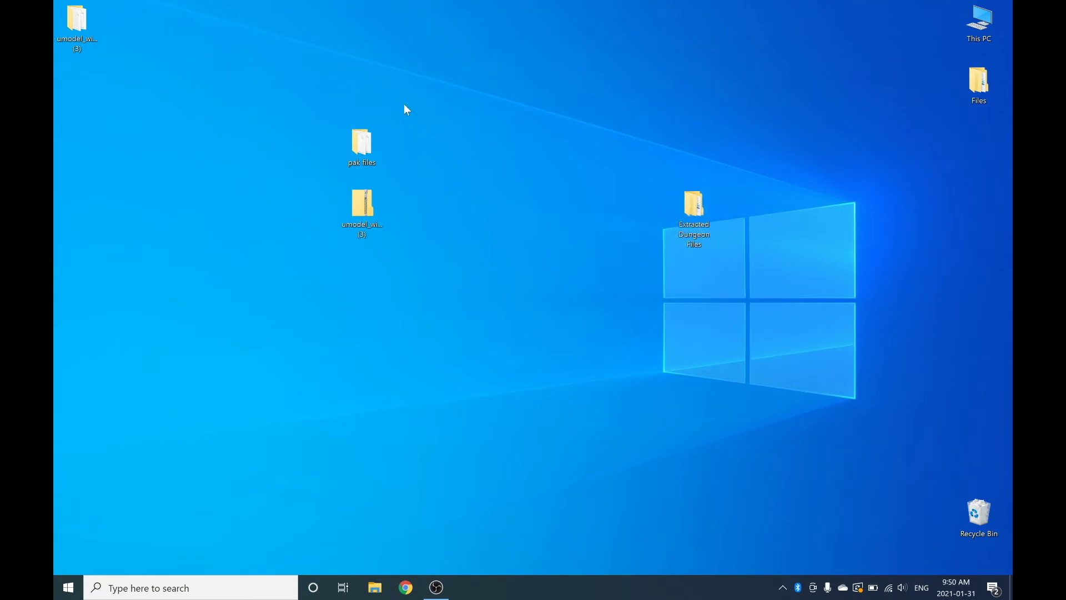
pyautogui.moveTo(407, 110); pyautogui.dragTo(340, 242)
pyautogui.moveTo(367, 150); pyautogui.dragTo(978, 515)
pyautogui.moveTo(694, 210); pyautogui.dragTo(560, 191)
# Step: Reopen Extracted Dungeon Files to review the Engine, Game and Plugins folders, then close it
pyautogui.doubleClick(545, 209)
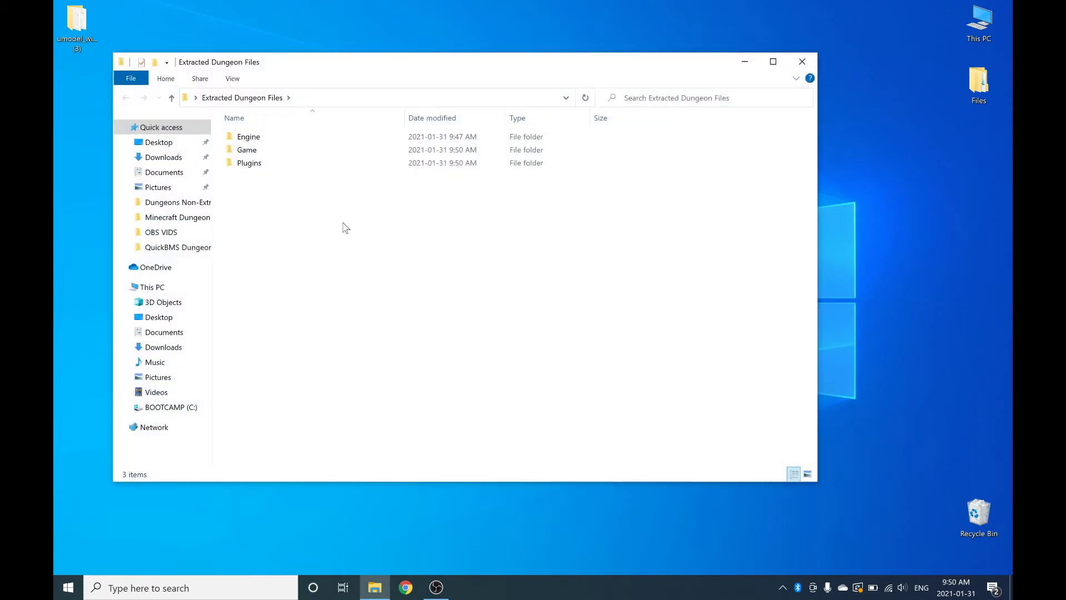
pyautogui.moveTo(295, 262); pyautogui.dragTo(289, 134)
pyautogui.click(288, 183)
pyautogui.click(802, 61)
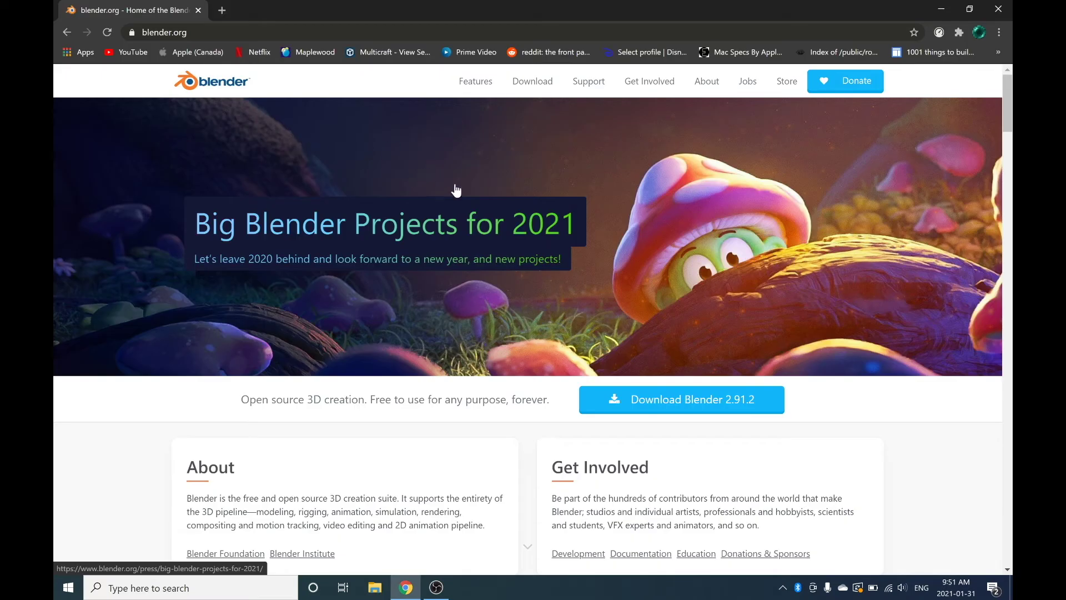
# Step: Download the Blender 2.91.2 Windows installer from blender.org
pyautogui.click(686, 404)
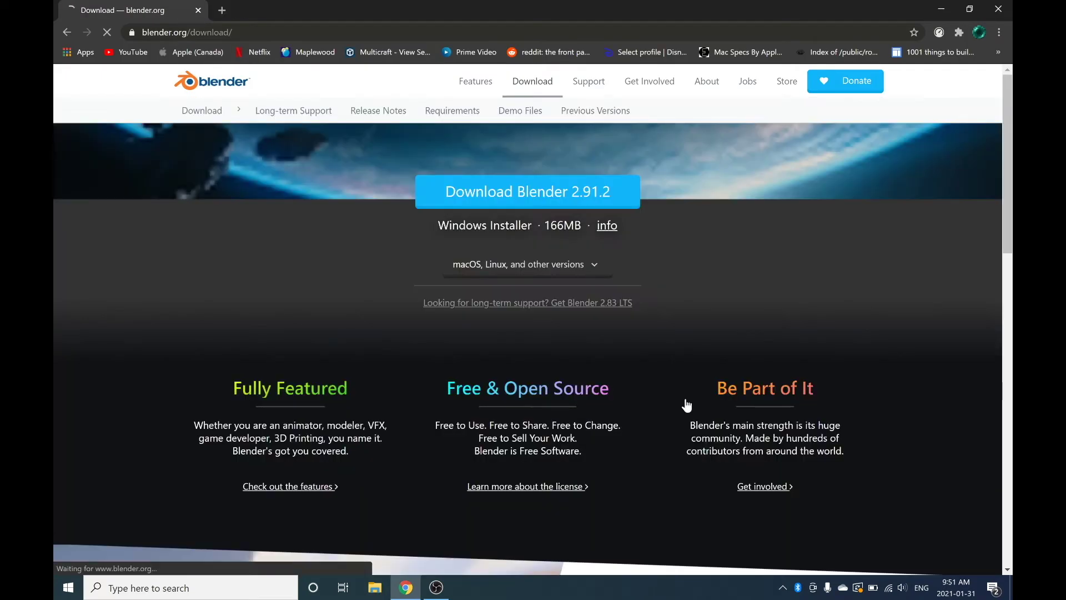
pyautogui.click(573, 194)
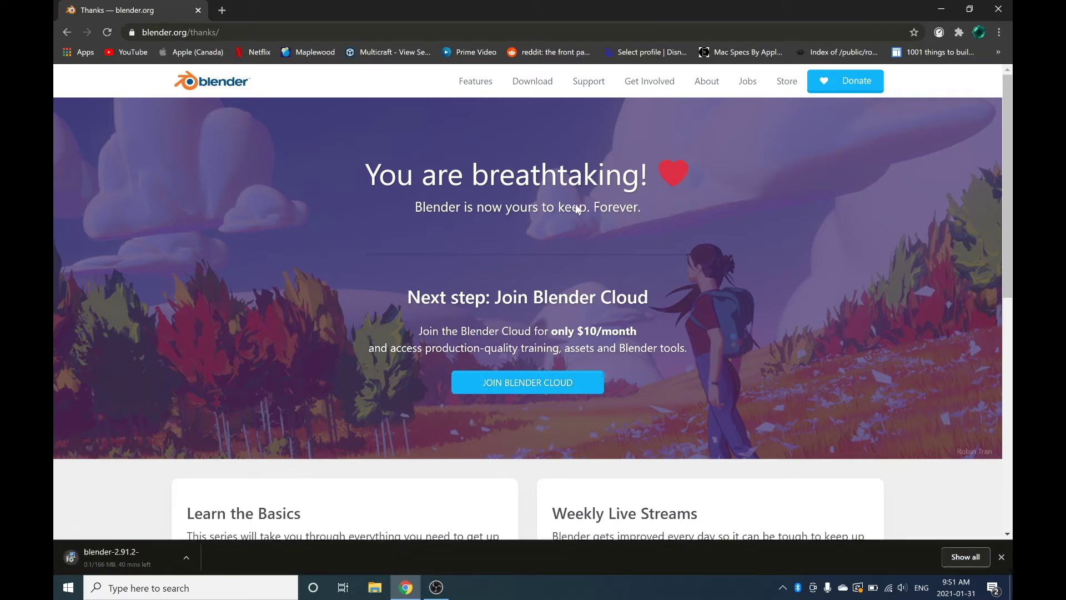
pyautogui.click(133, 551)
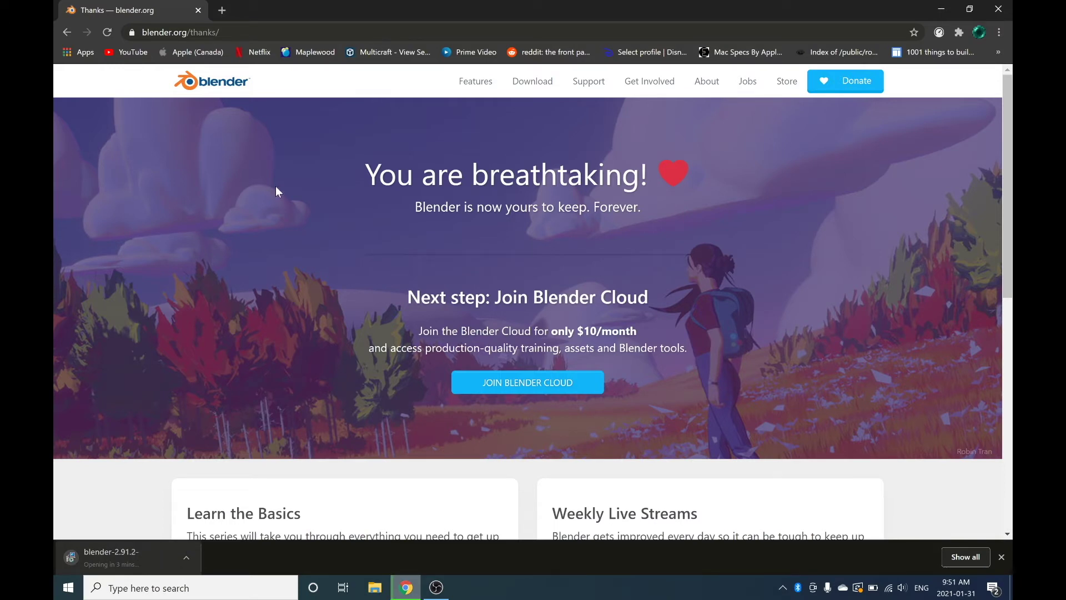
# Step: Save the downloaded Blender installer from Chrome's download bar onto the desktop
pyautogui.press('super+Down')
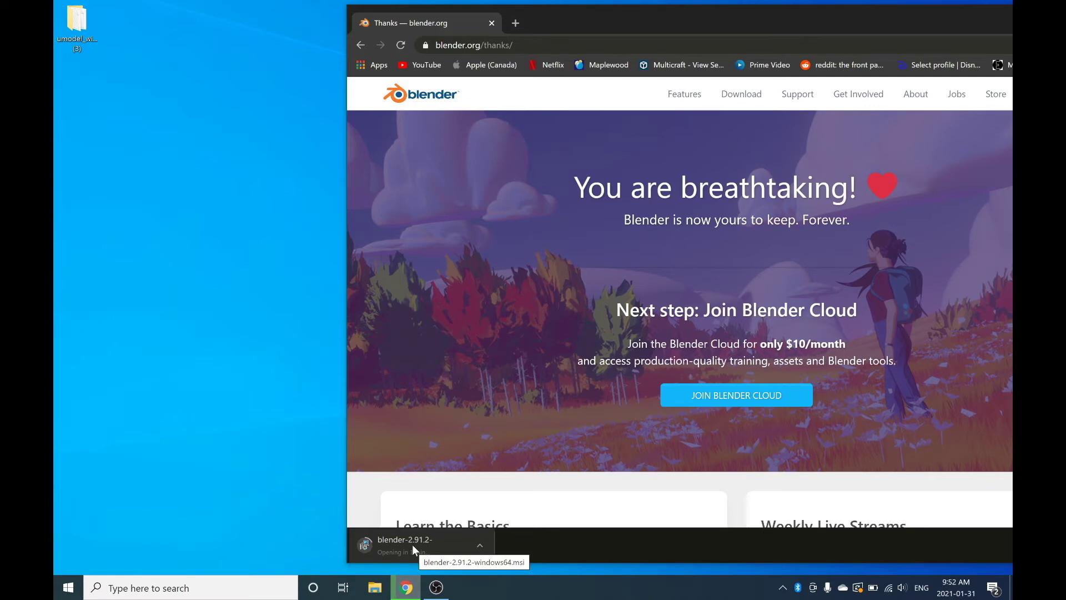
pyautogui.rightClick(414, 542)
pyautogui.click(636, 537)
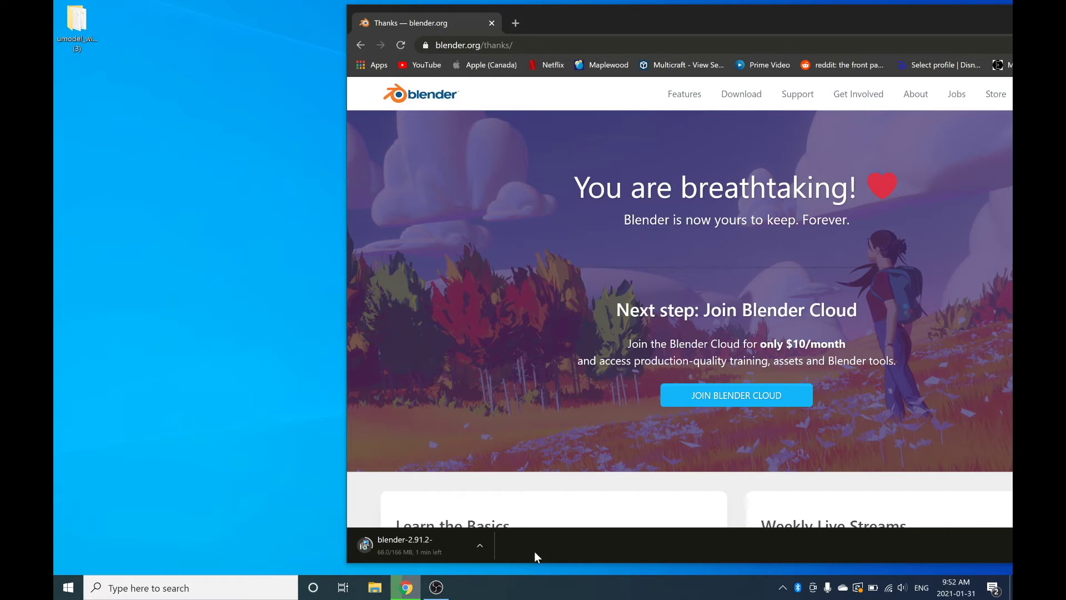
pyautogui.moveTo(406, 545); pyautogui.dragTo(206, 295)
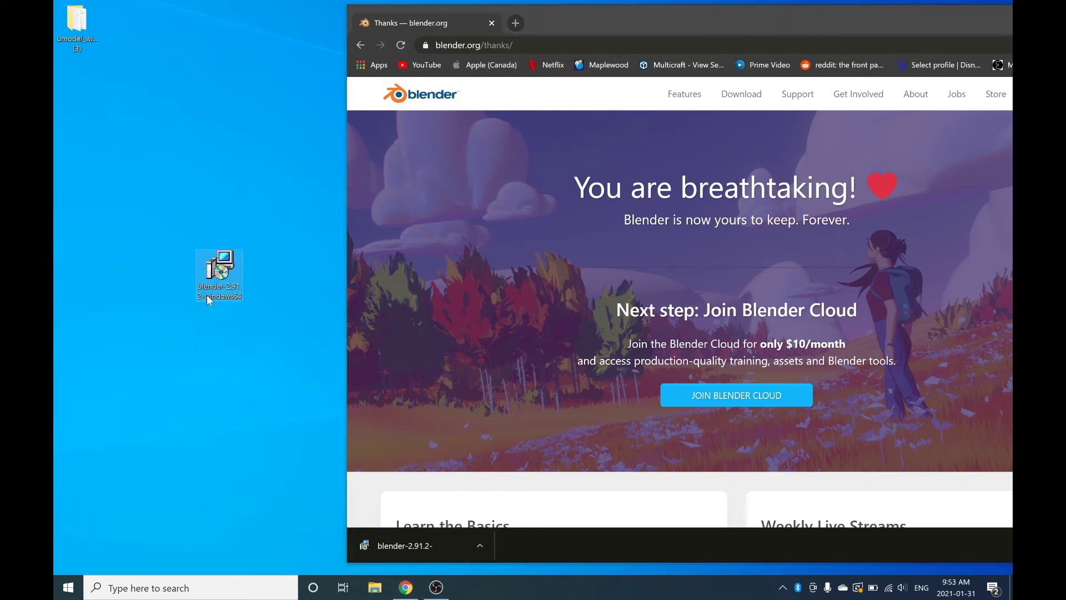
# Step: Close Chrome and place the installer beside the Extracted Dungeon Files folder on the desktop
pyautogui.click(492, 23)
pyautogui.moveTo(220, 268); pyautogui.dragTo(502, 206)
pyautogui.moveTo(443, 298); pyautogui.dragTo(331, 215)
pyautogui.click(608, 218)
# Step: Run the Blender installer, accept the licence and install with default features and location
pyautogui.doubleClick(308, 201)
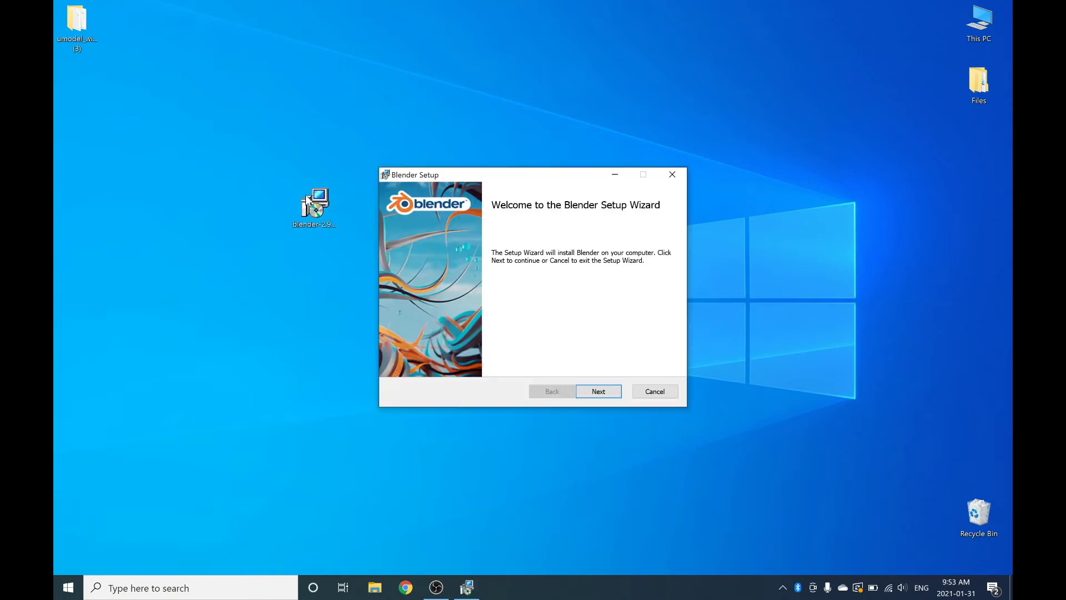
pyautogui.click(598, 392)
pyautogui.scroll(-15, 528, 289)
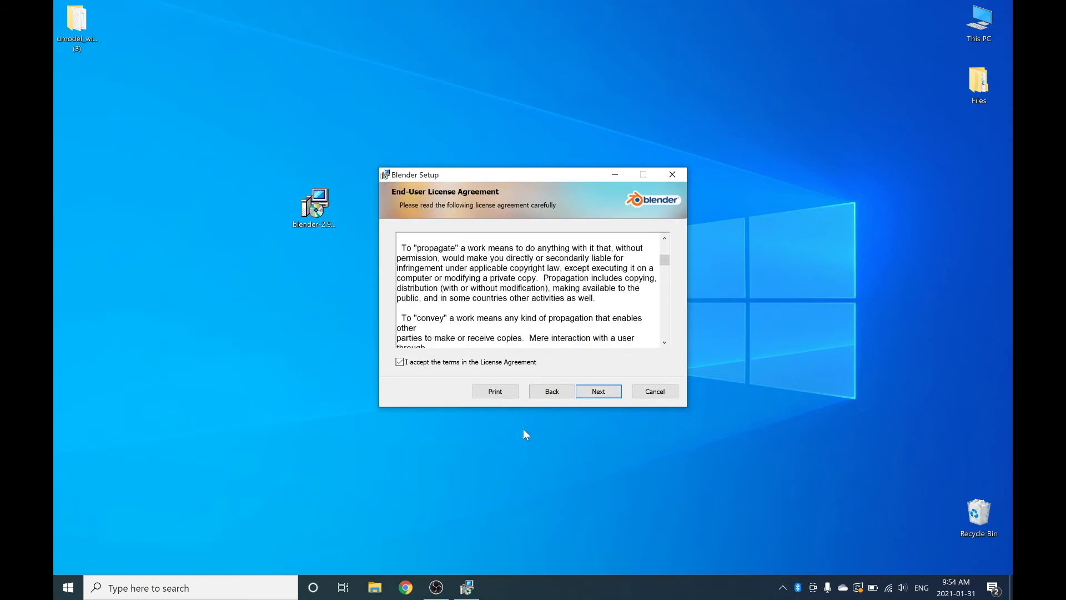
pyautogui.scroll(-10, 593, 379)
pyautogui.click(605, 392)
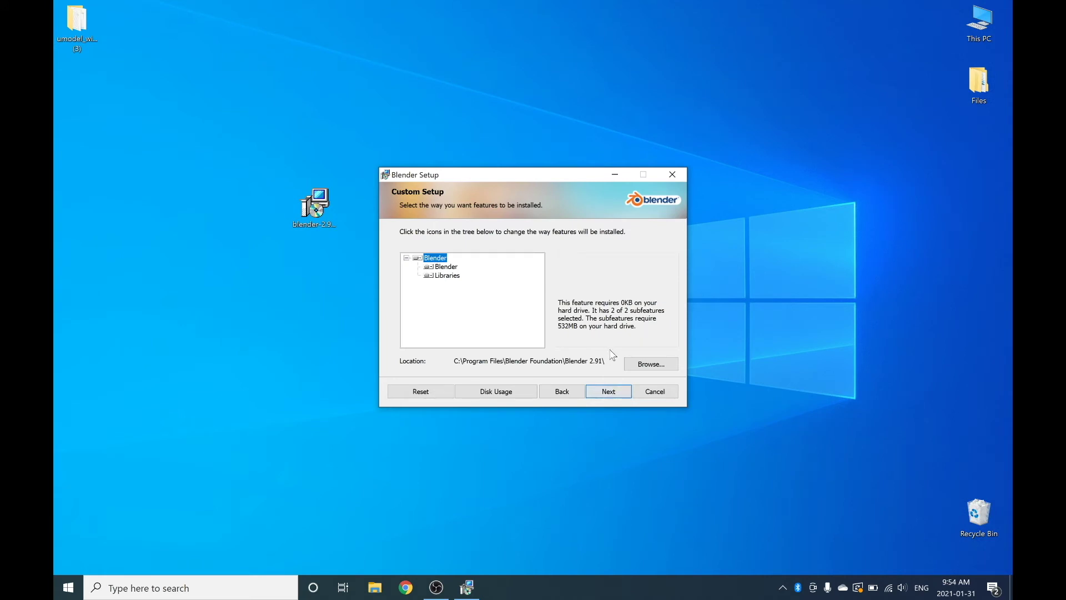
pyautogui.click(608, 392)
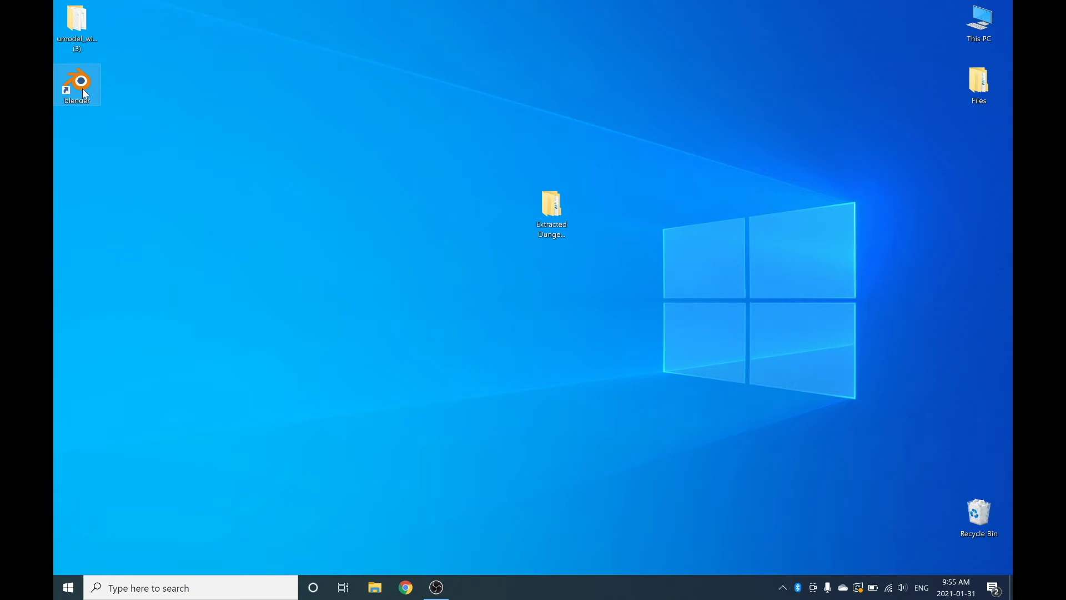
# Step: Launch the new Blender and accept the default Quick Setup settings
pyautogui.doubleClick(83, 91)
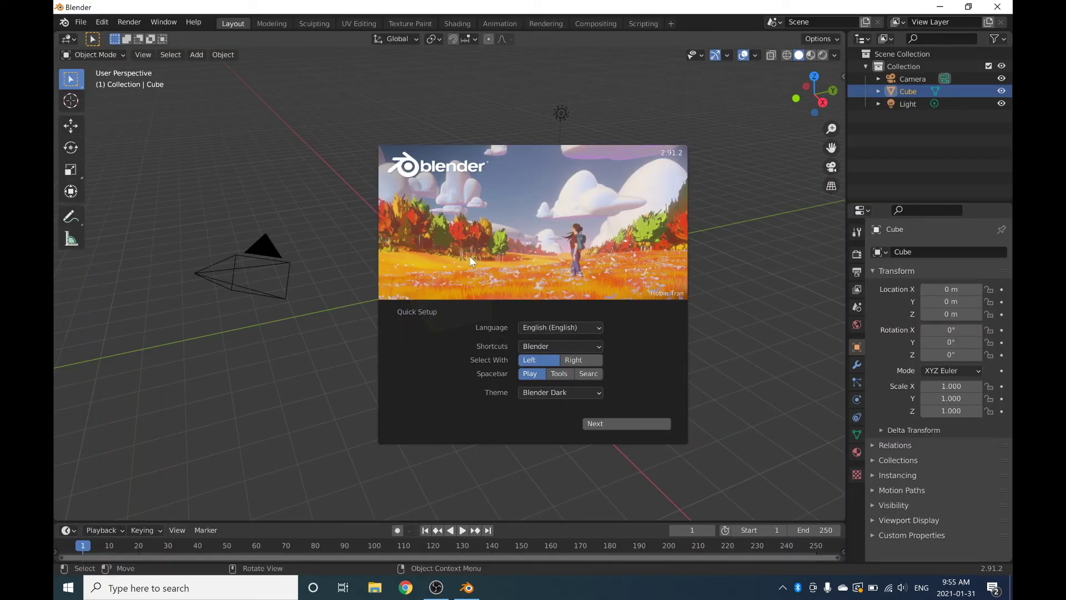
pyautogui.click(600, 424)
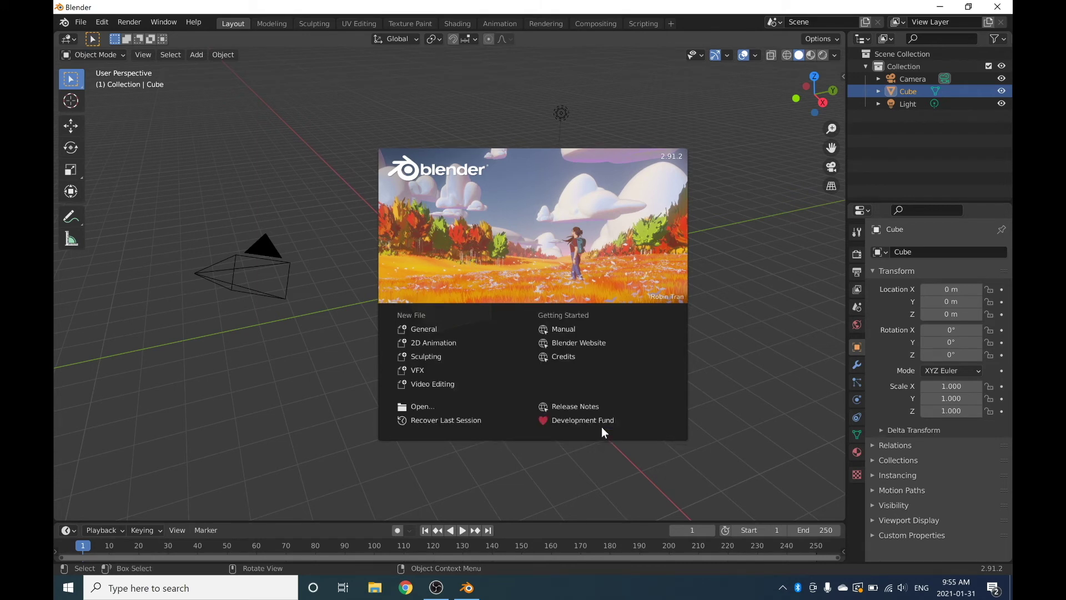
pyautogui.click(744, 244)
# Step: Zoom around the default Cube, Camera and Light scene, then close Blender
pyautogui.click(428, 375)
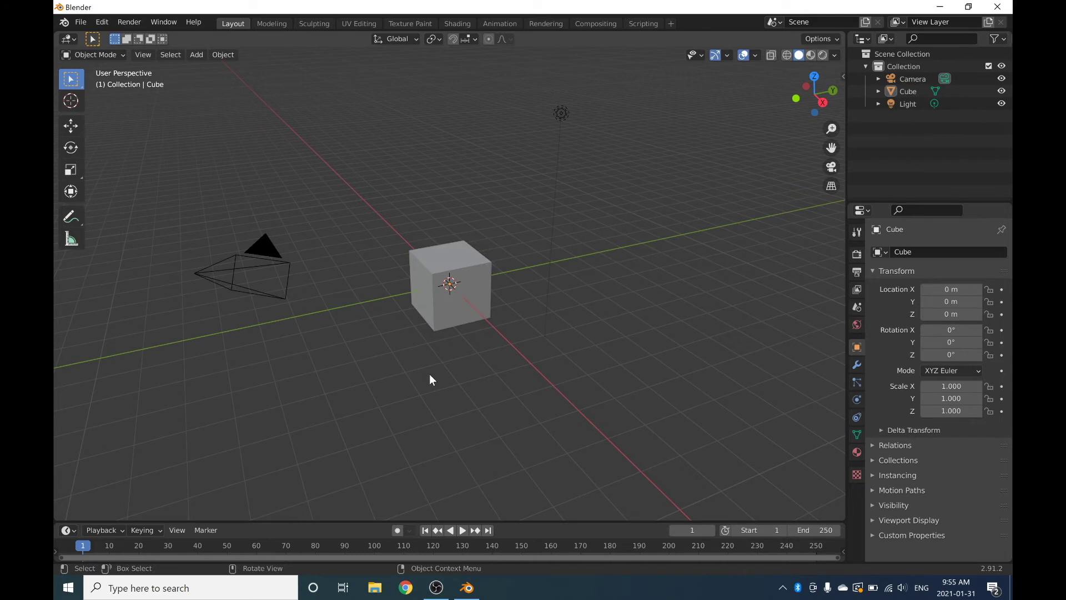
pyautogui.scroll(-2, 428, 376)
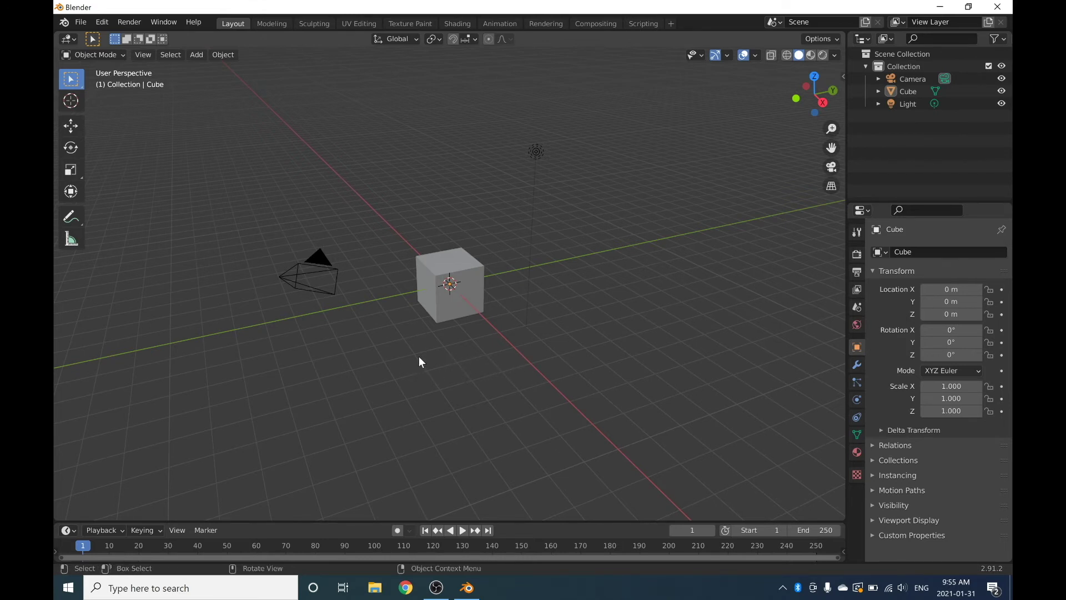
pyautogui.scroll(7, 389, 353)
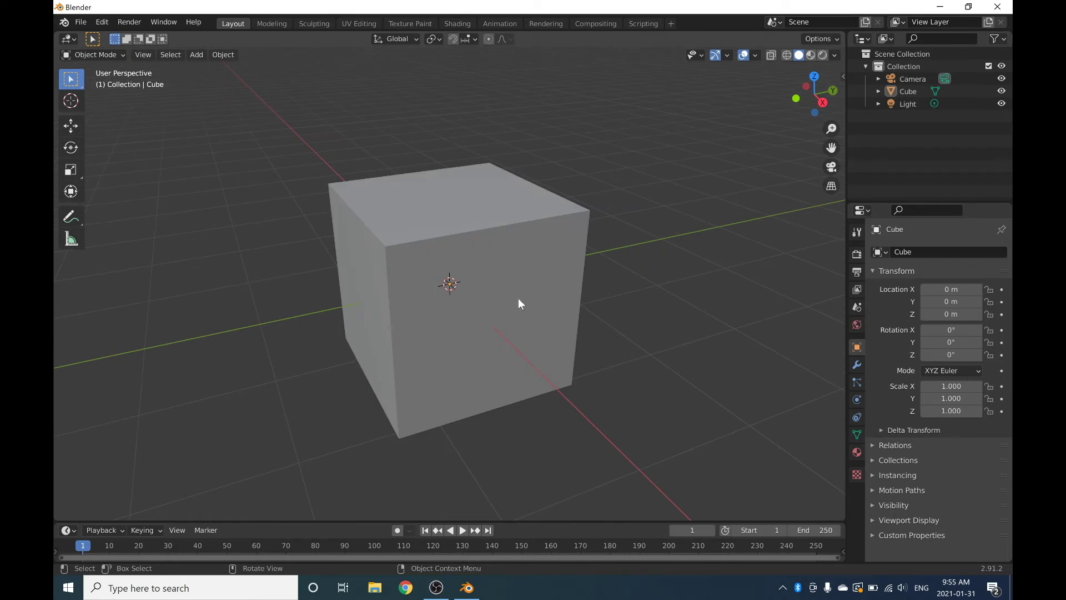
pyautogui.scroll(-5, 518, 298)
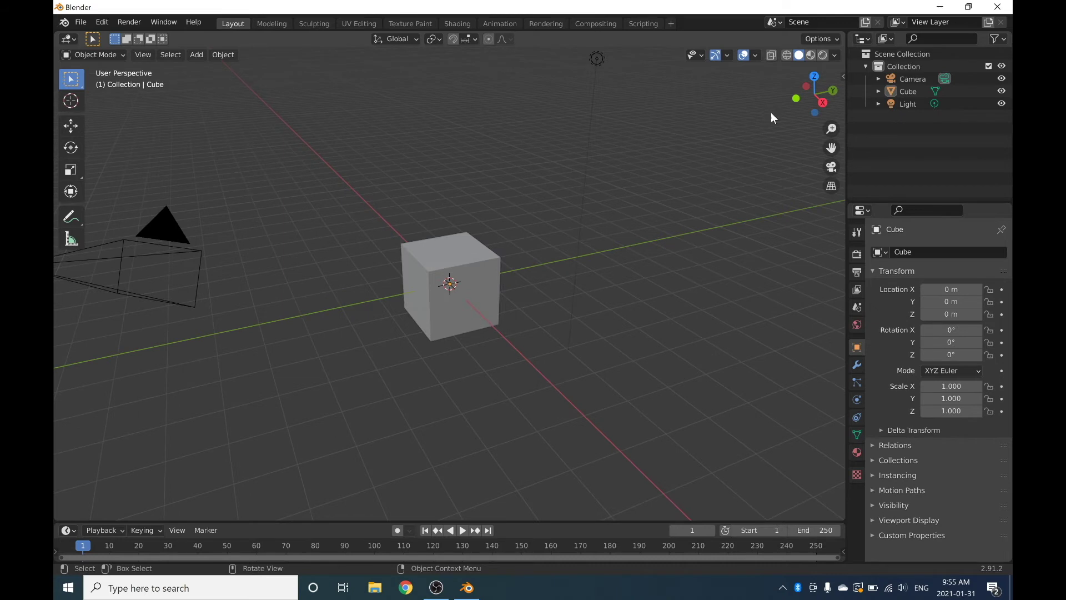
pyautogui.click(998, 6)
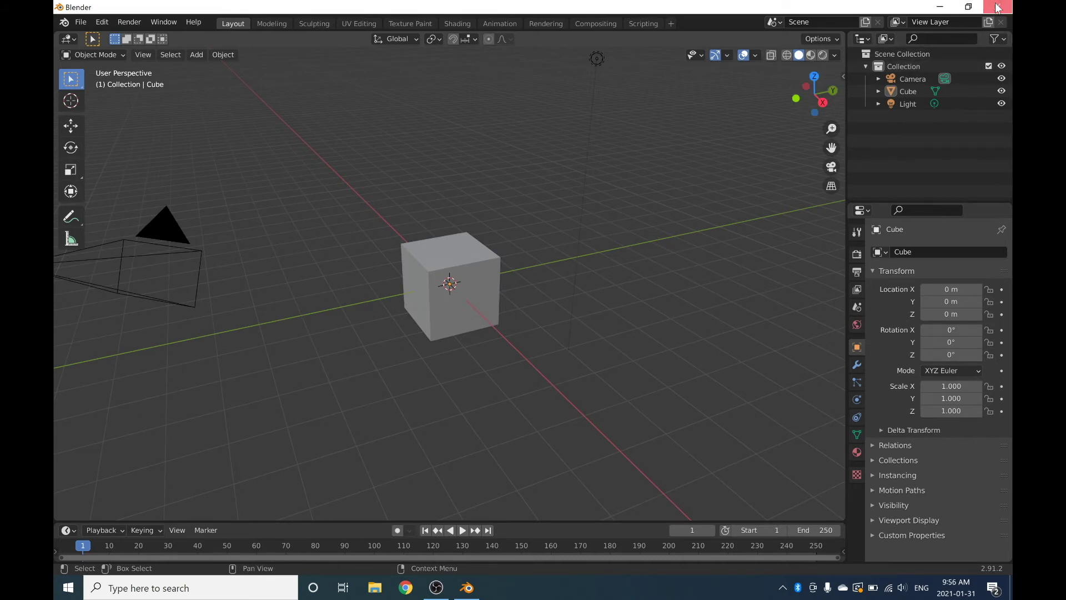
# Step: Quit Blender without saving and keep the flagged io_import_scene_unreal_psa_psk_280.py download
pyautogui.click(575, 316)
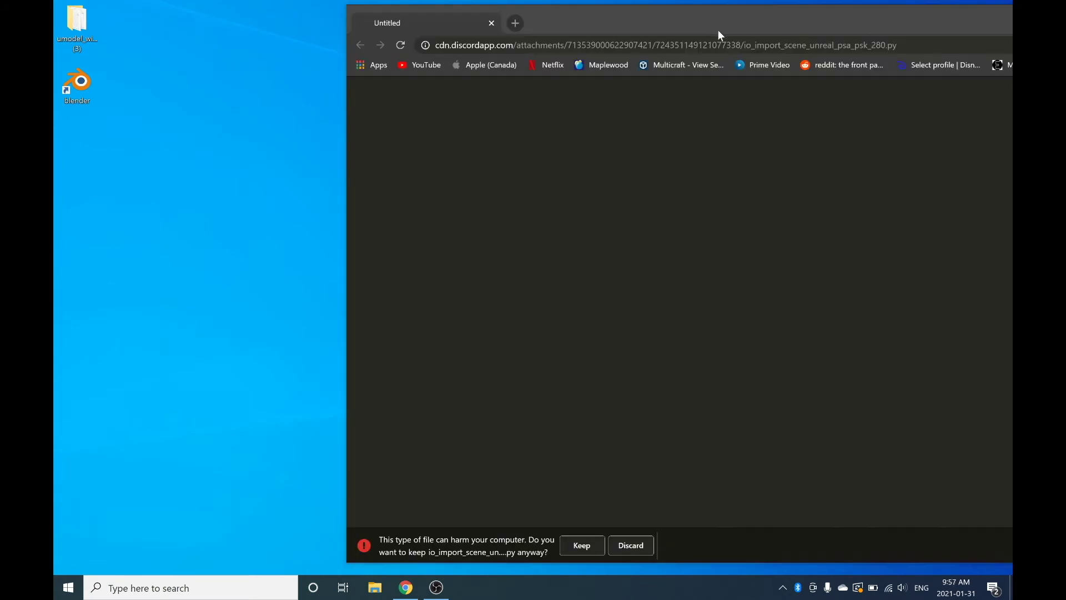
pyautogui.moveTo(717, 29); pyautogui.dragTo(530, 19)
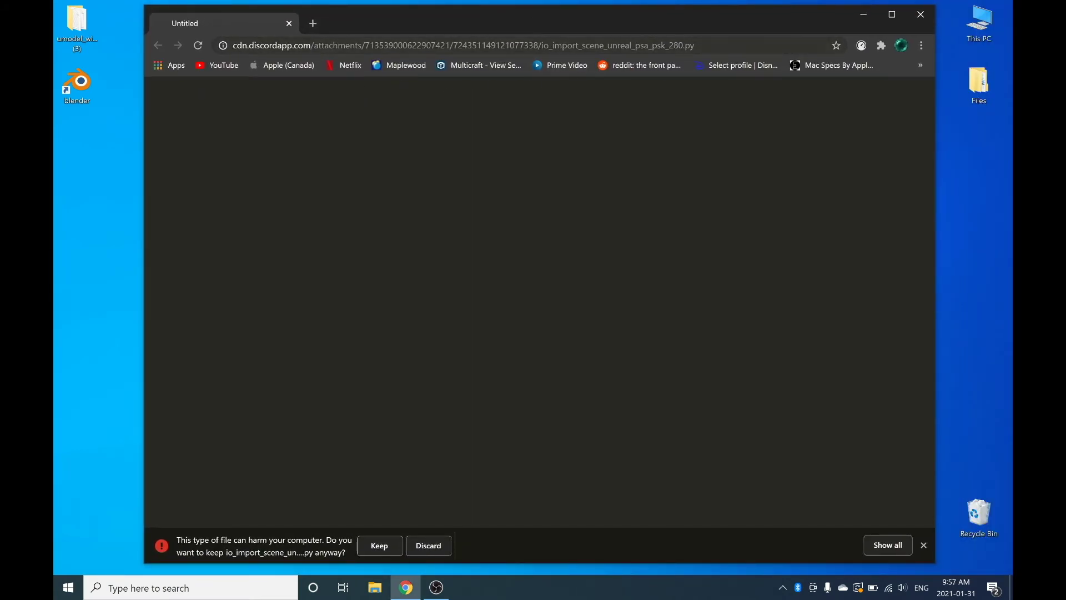
pyautogui.click(381, 545)
# Step: Save the add-on script to the desktop beside Extracted Dungeon Files, close Chrome, relaunch Blender
pyautogui.moveTo(447, 12); pyautogui.dragTo(612, 12)
pyautogui.moveTo(382, 528); pyautogui.dragTo(191, 354)
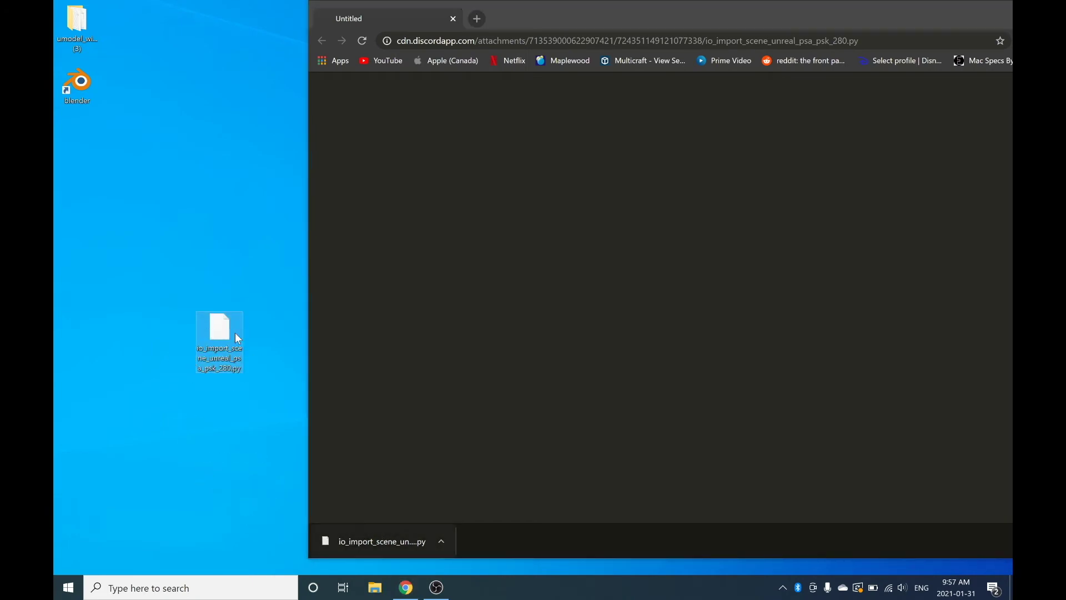
pyautogui.click(453, 18)
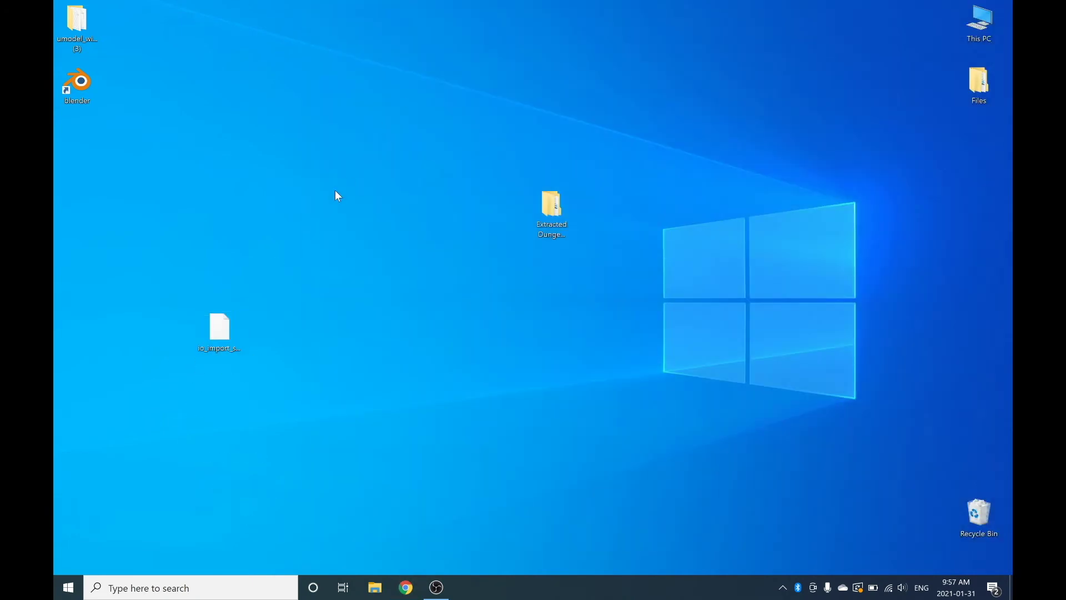
pyautogui.moveTo(220, 328); pyautogui.dragTo(409, 206)
pyautogui.click(551, 214)
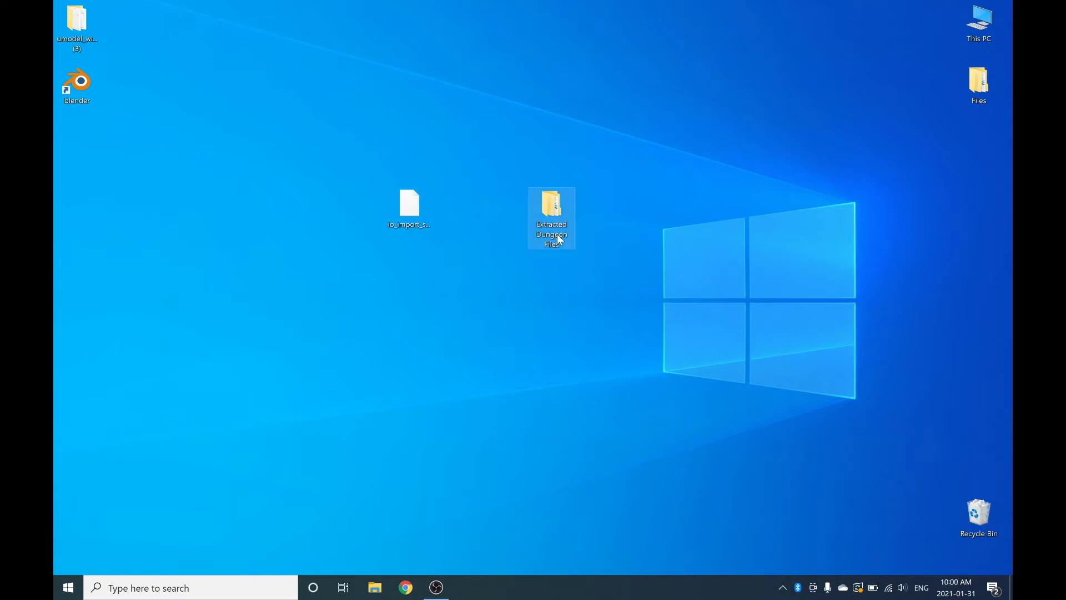
pyautogui.doubleClick(89, 92)
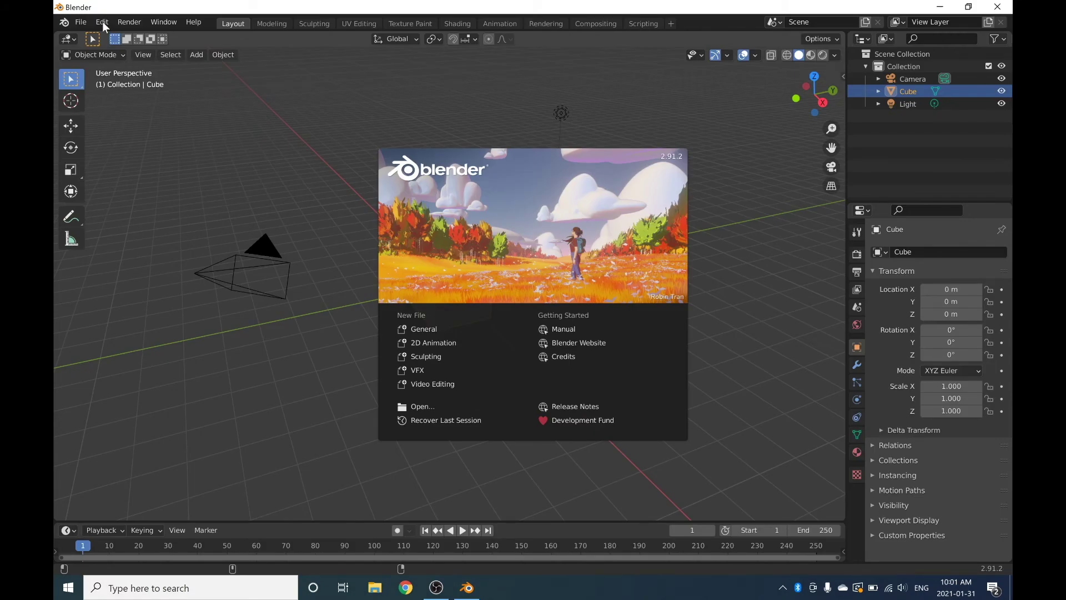
# Step: Install the io_import_scene_unreal_psa_psk_280.py add-on from the Desktop via Edit > Preferences > Add-ons
pyautogui.click(179, 125)
pyautogui.click(102, 22)
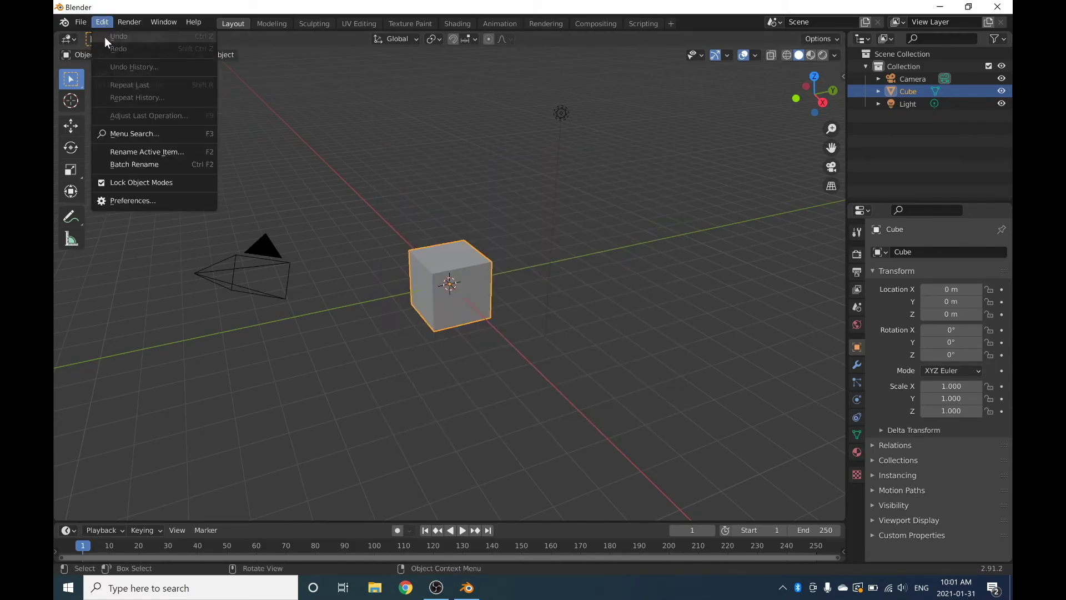
pyautogui.click(138, 201)
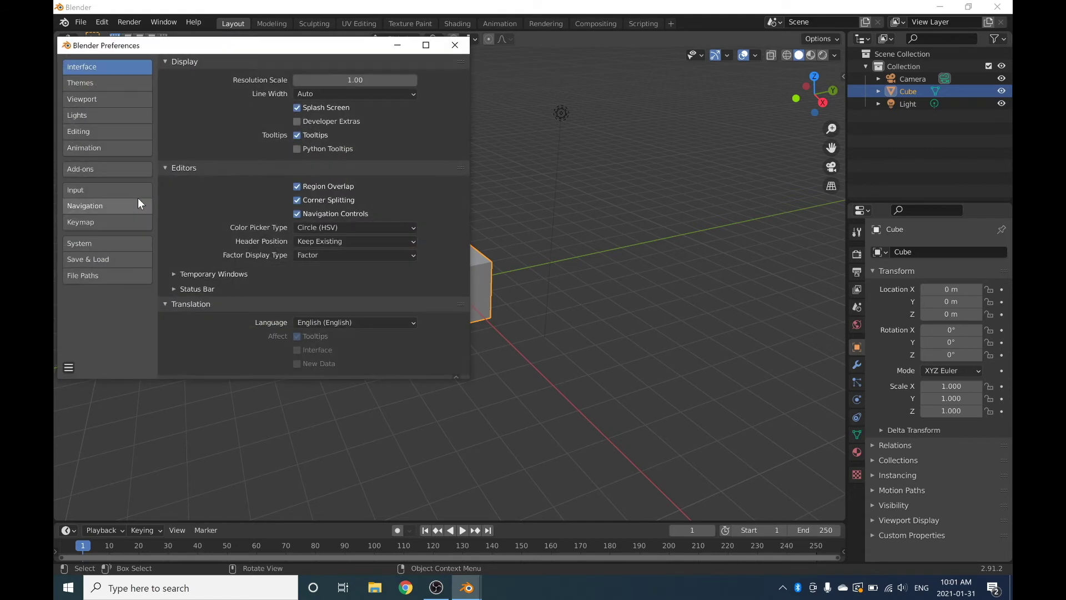
pyautogui.click(114, 165)
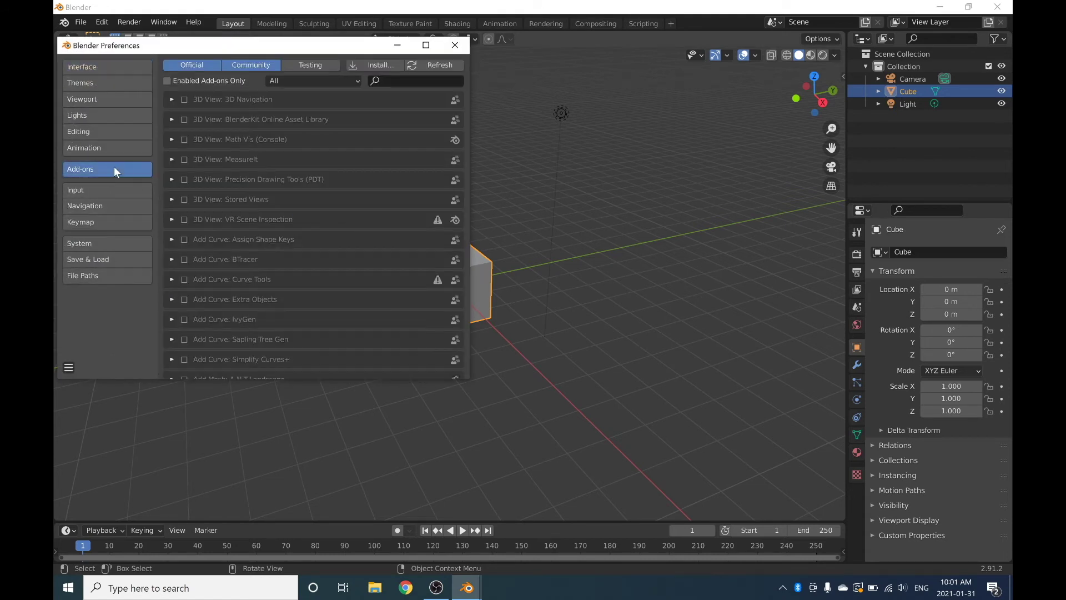
pyautogui.click(368, 65)
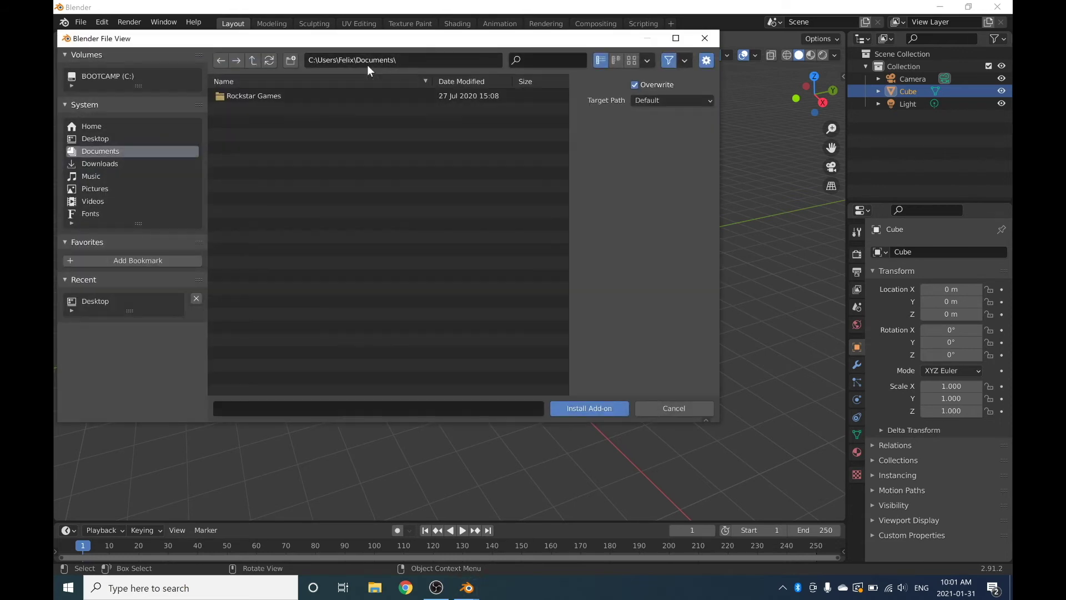
pyautogui.click(149, 139)
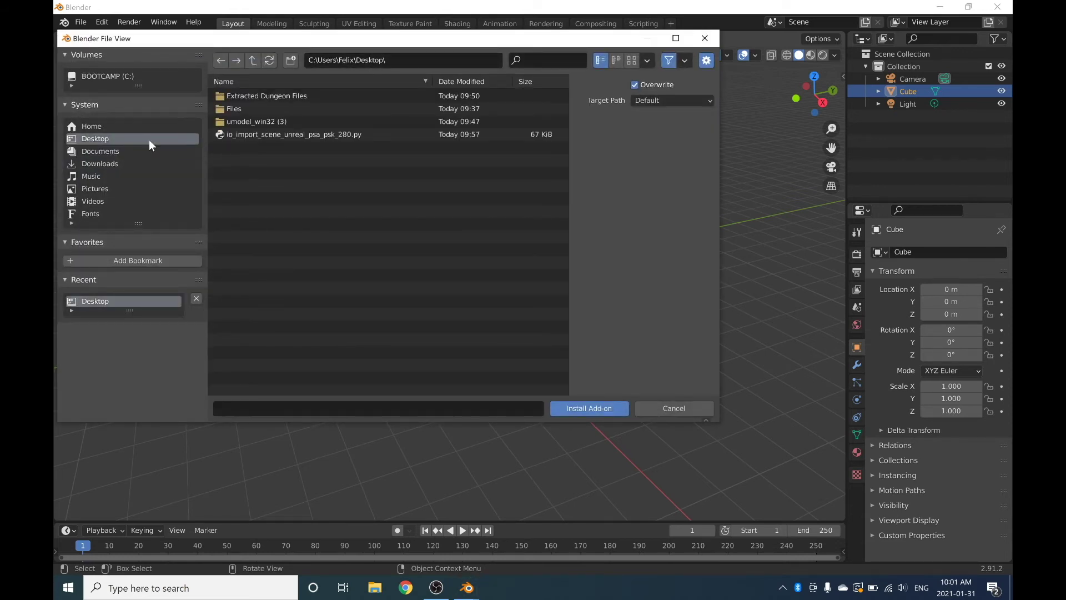
pyautogui.click(239, 136)
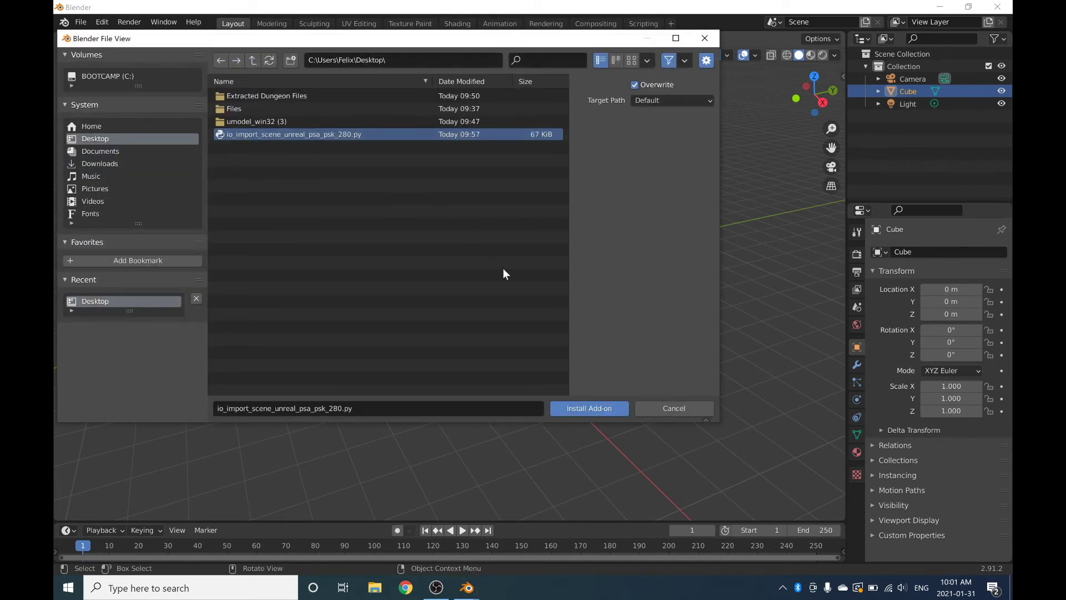
pyautogui.click(605, 409)
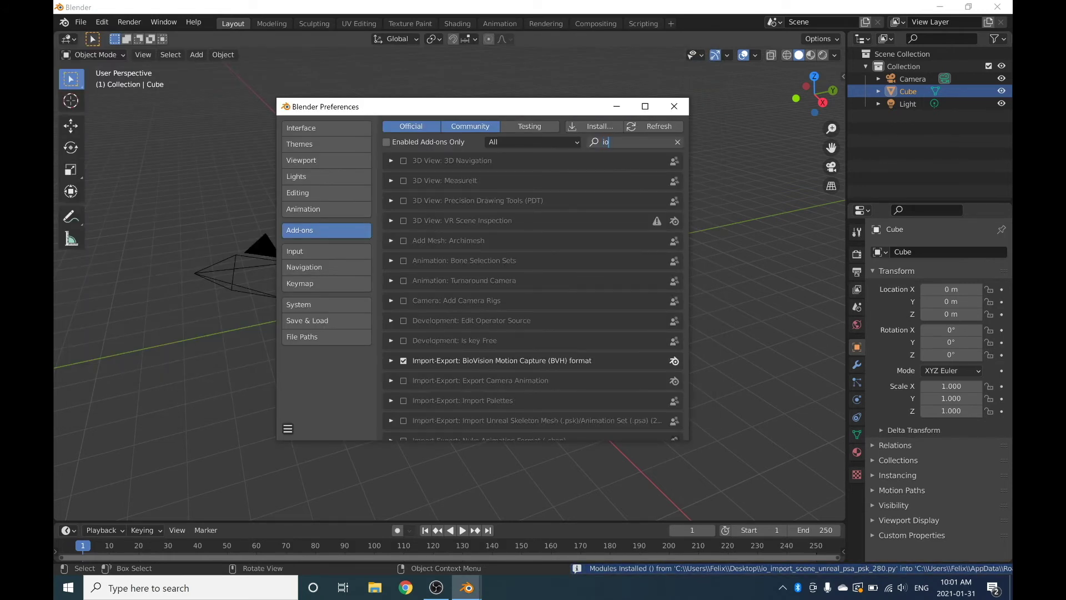
# Step: Filter add-ons by 'psk', enable Import Unreal Skeleton Mesh, and close Preferences
pyautogui.press('BackSpace')
pyautogui.press('BackSpace')
pyautogui.write('p')
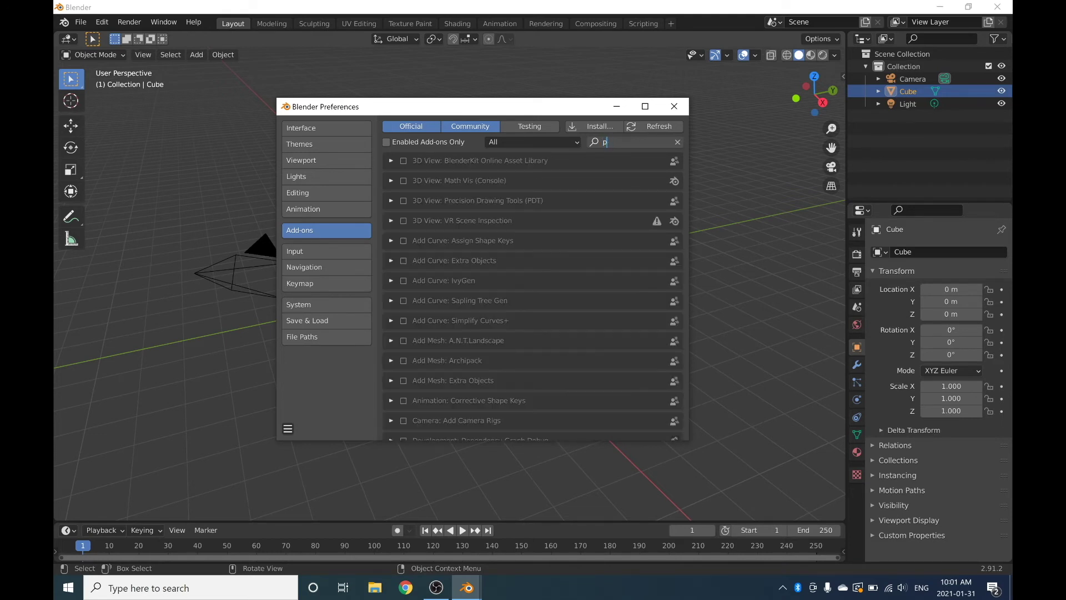
pyautogui.write('sk')
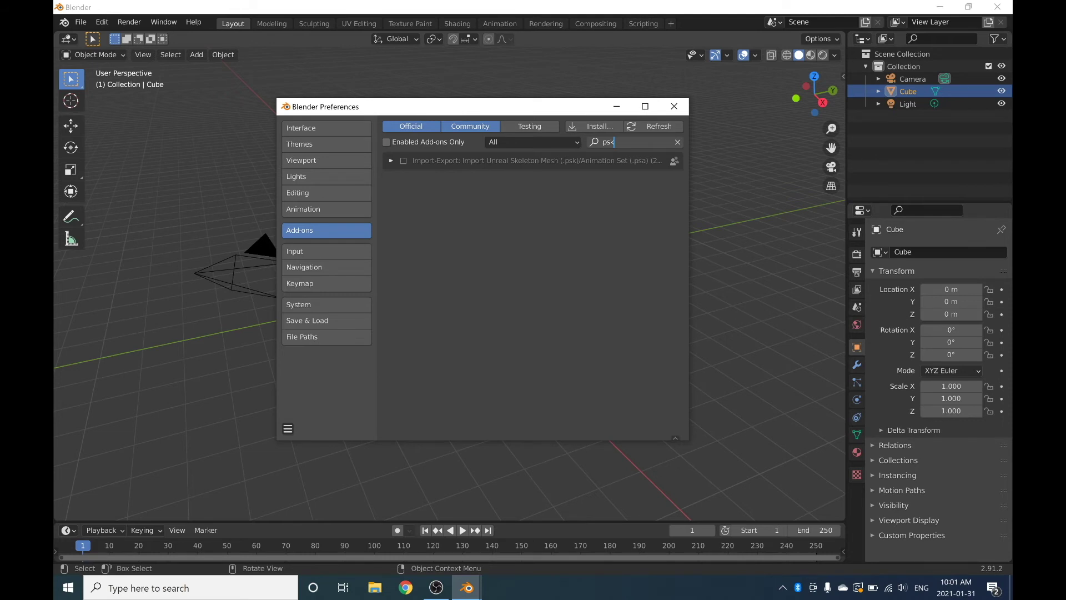
pyautogui.press('Return')
pyautogui.click(403, 161)
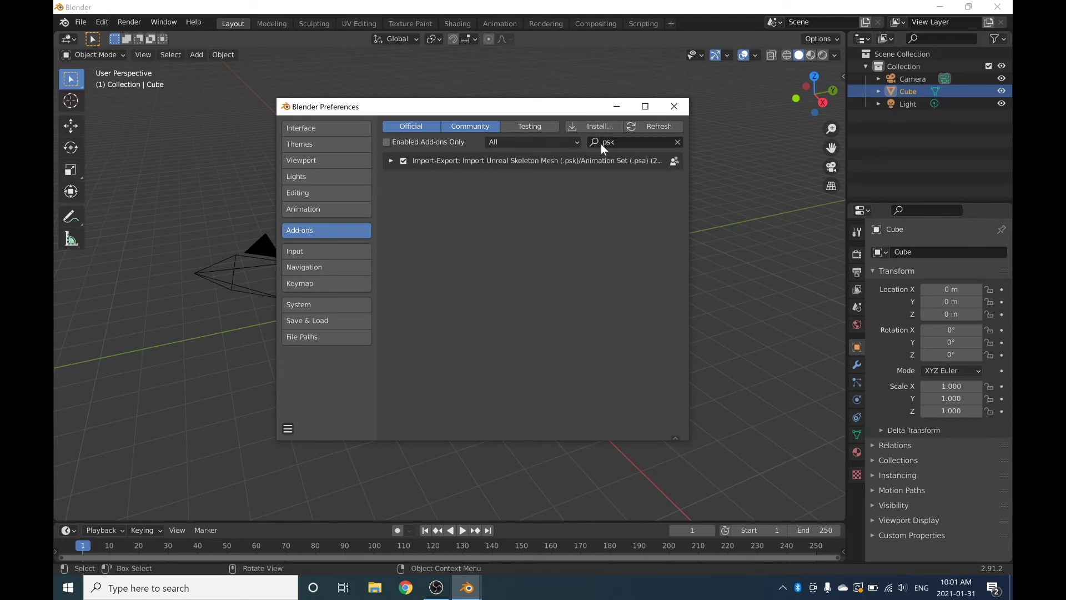
pyautogui.click(674, 106)
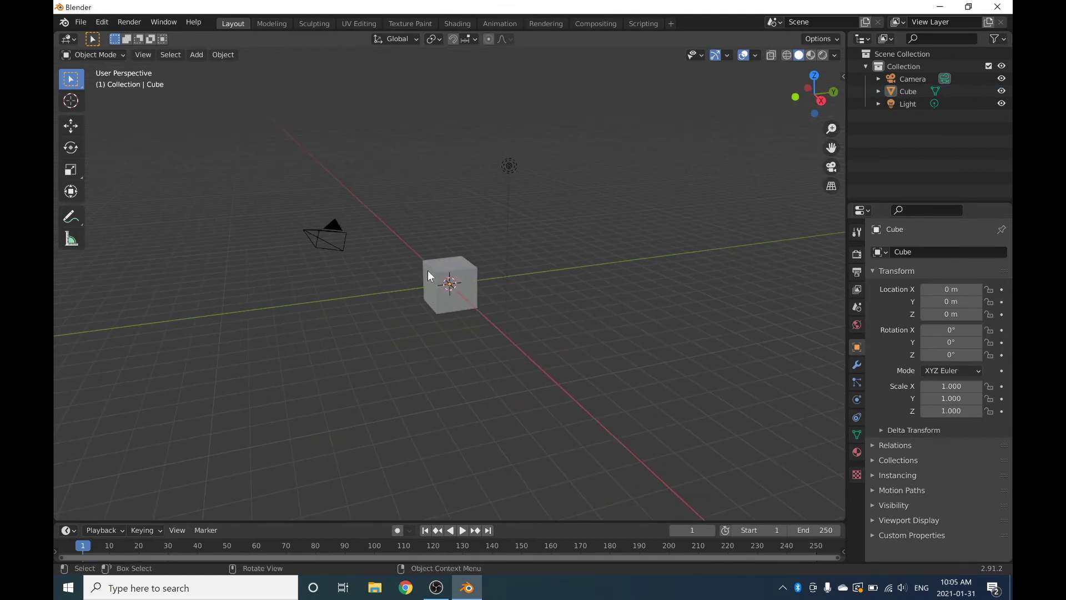
# Step: Delete the default Cube, then the Camera and Light, and bring up File > Import
pyautogui.click(431, 266)
pyautogui.rightClick(432, 266)
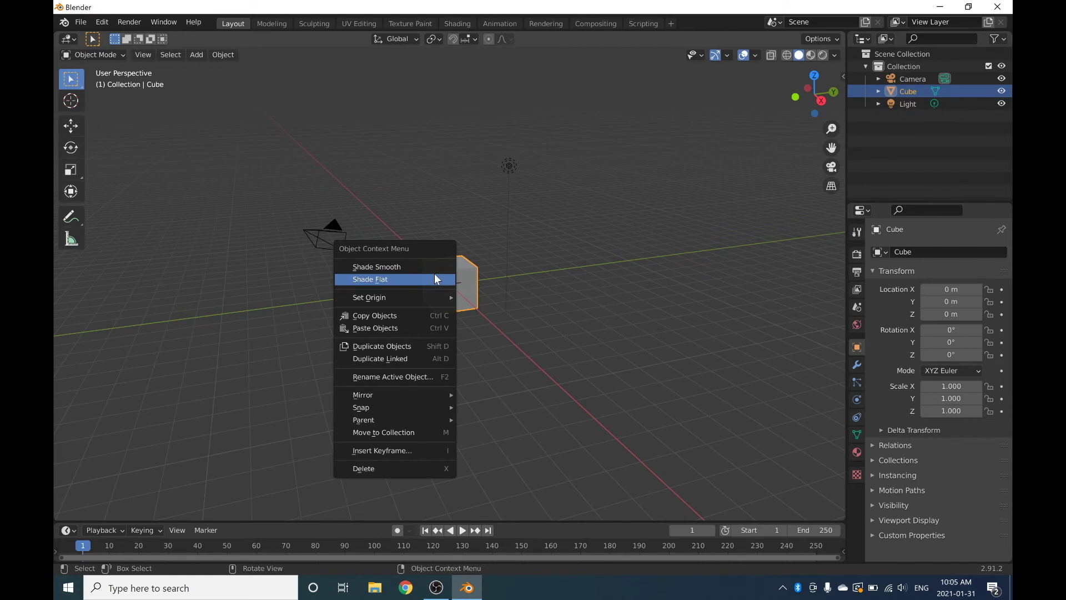
pyautogui.click(422, 467)
pyautogui.moveTo(223, 386); pyautogui.dragTo(570, 162)
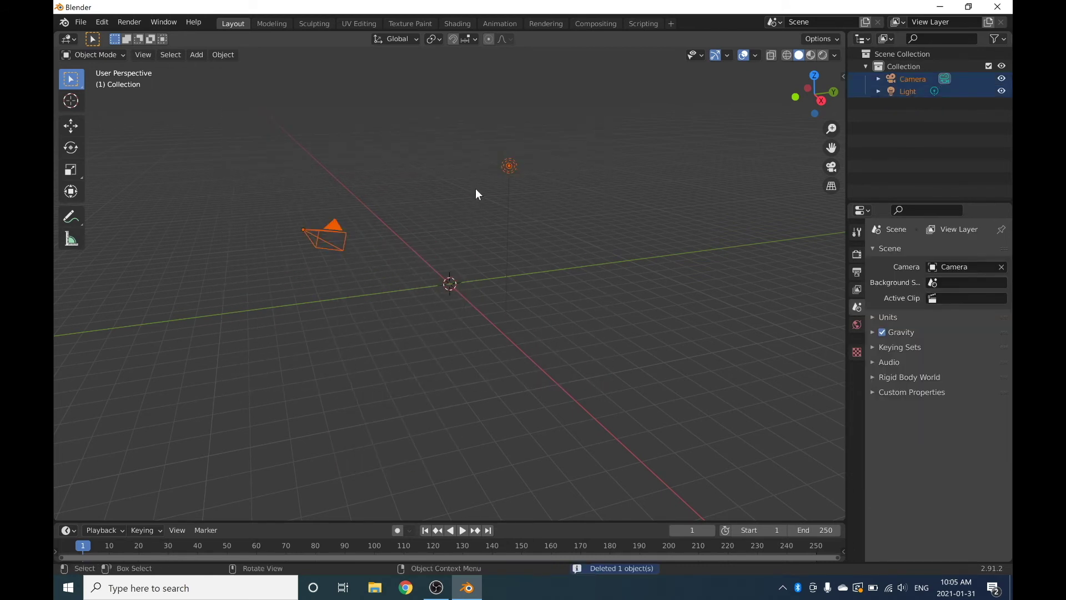
pyautogui.rightClick(506, 166)
pyautogui.click(487, 201)
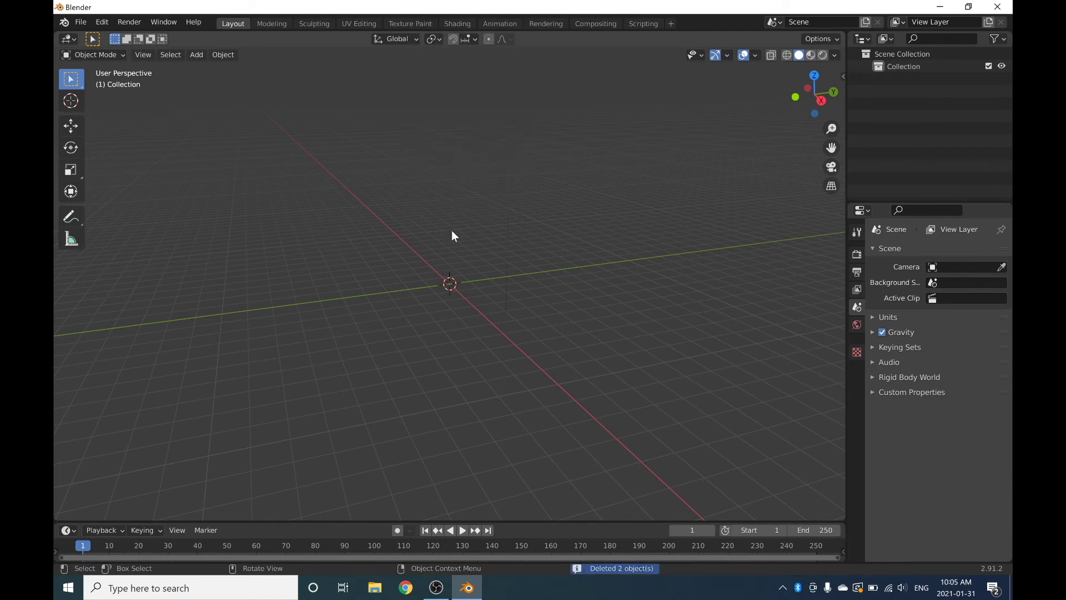
pyautogui.click(80, 22)
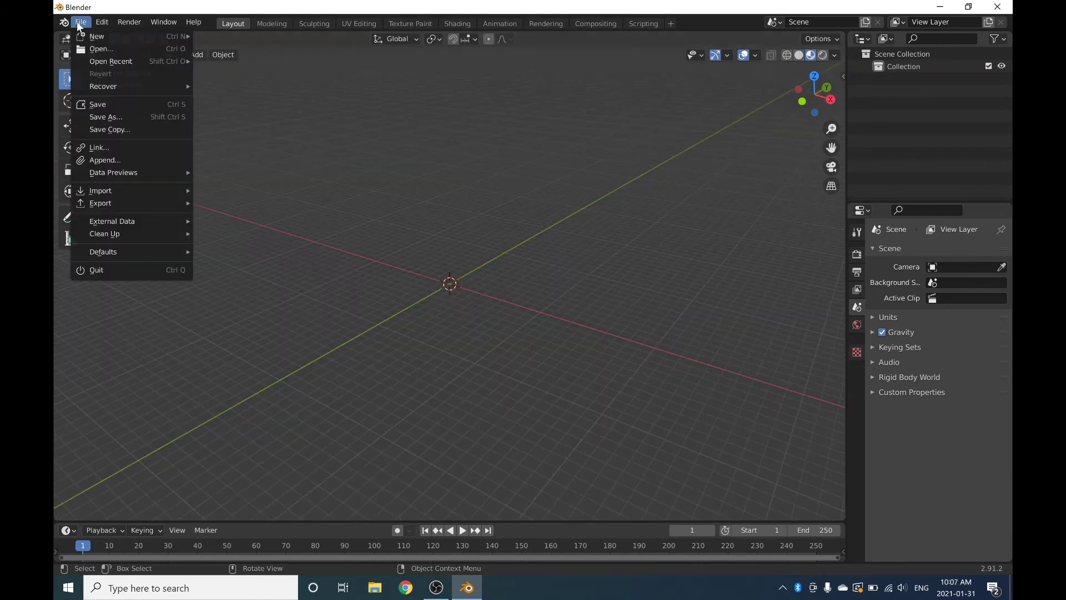
pyautogui.moveTo(122, 190)
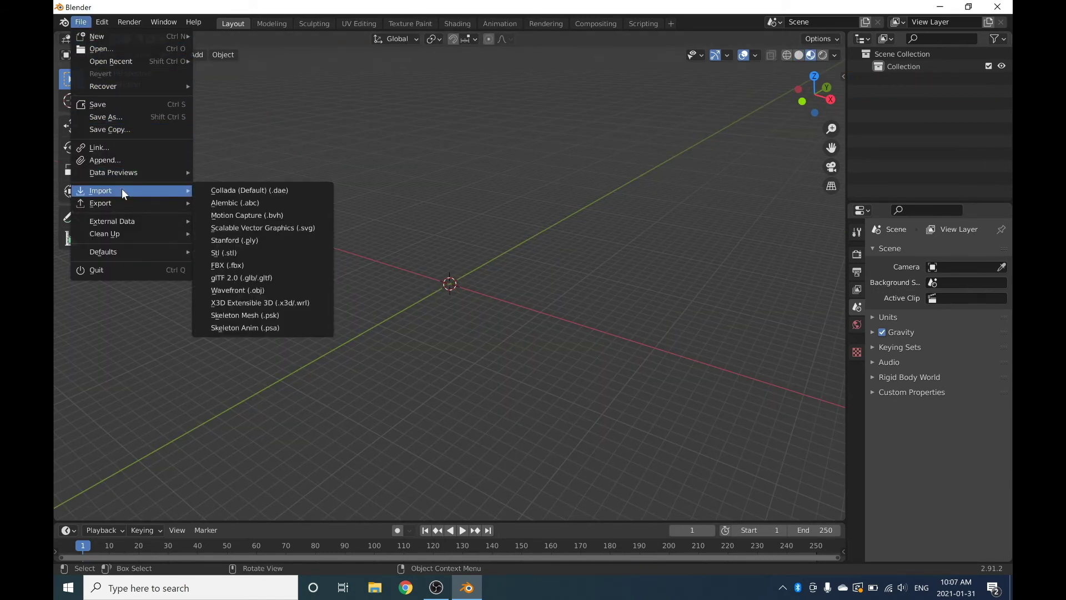
# Step: Start a Skeleton Mesh (.psk) import and browse to Desktop > Extracted Dungeon Files > Game > Actors > Characters
pyautogui.click(256, 320)
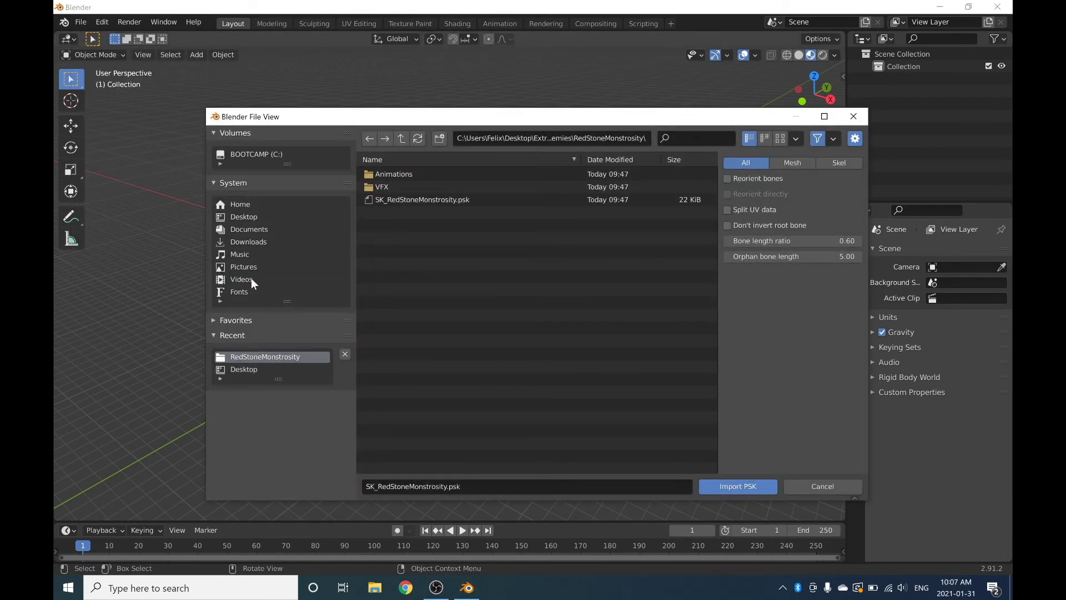
pyautogui.click(263, 219)
pyautogui.click(383, 175)
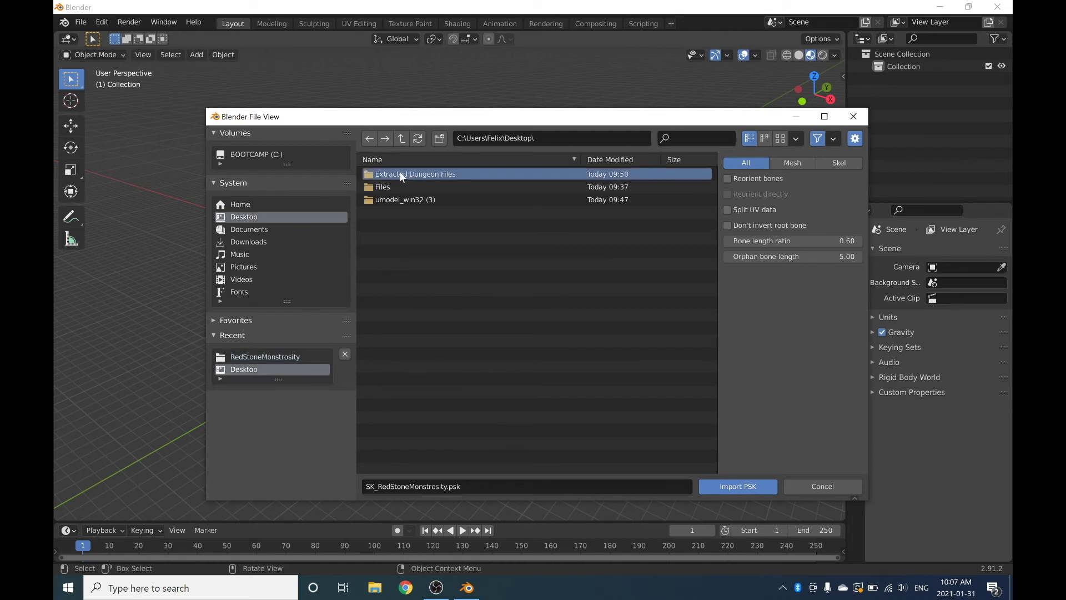
pyautogui.doubleClick(408, 173)
pyautogui.click(400, 185)
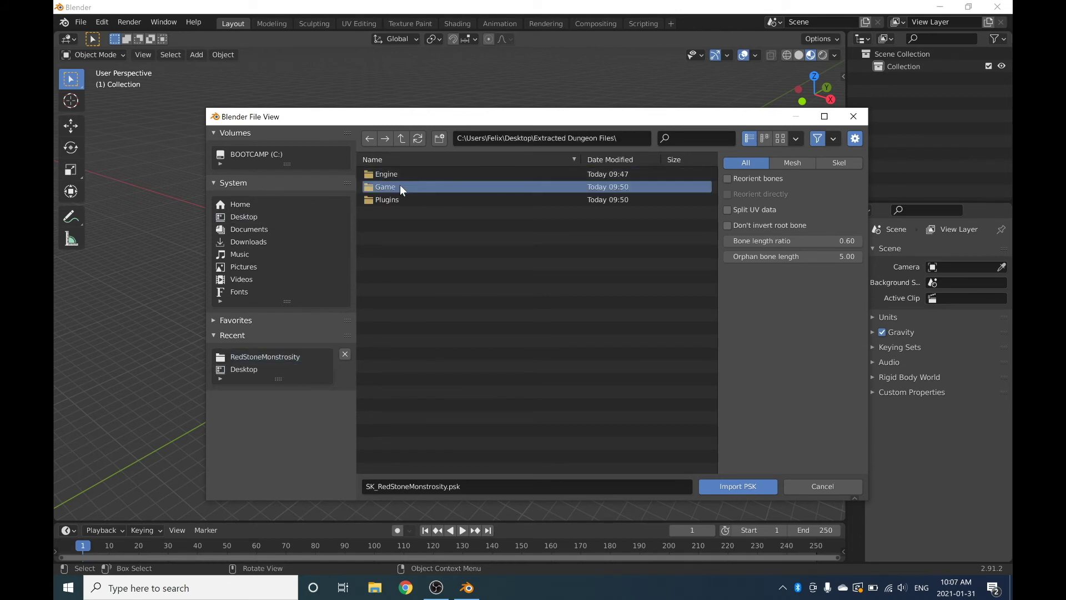
pyautogui.doubleClick(389, 186)
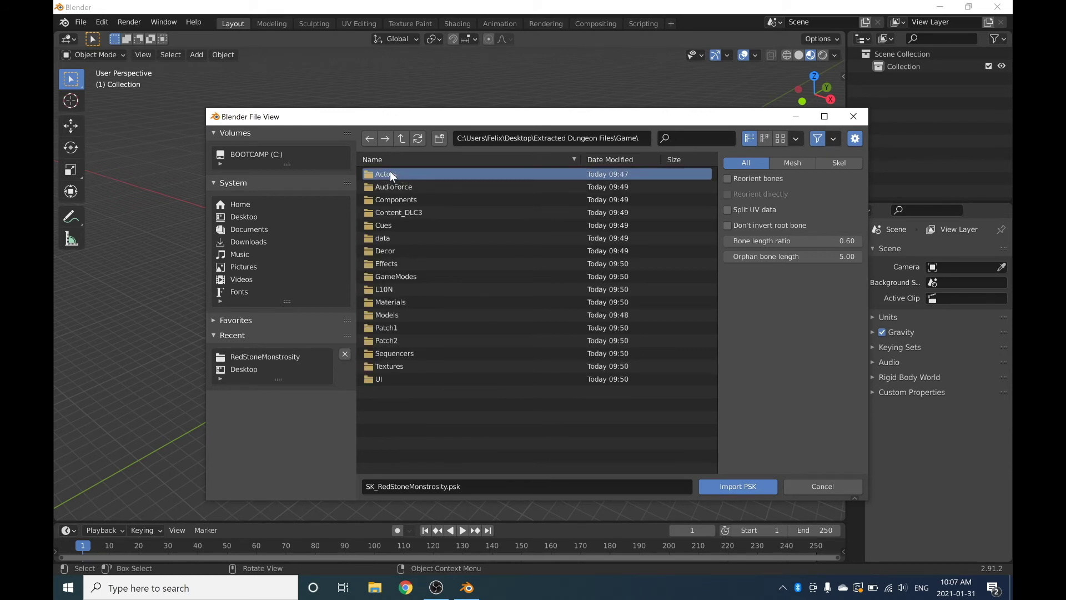
pyautogui.doubleClick(385, 173)
pyautogui.click(403, 174)
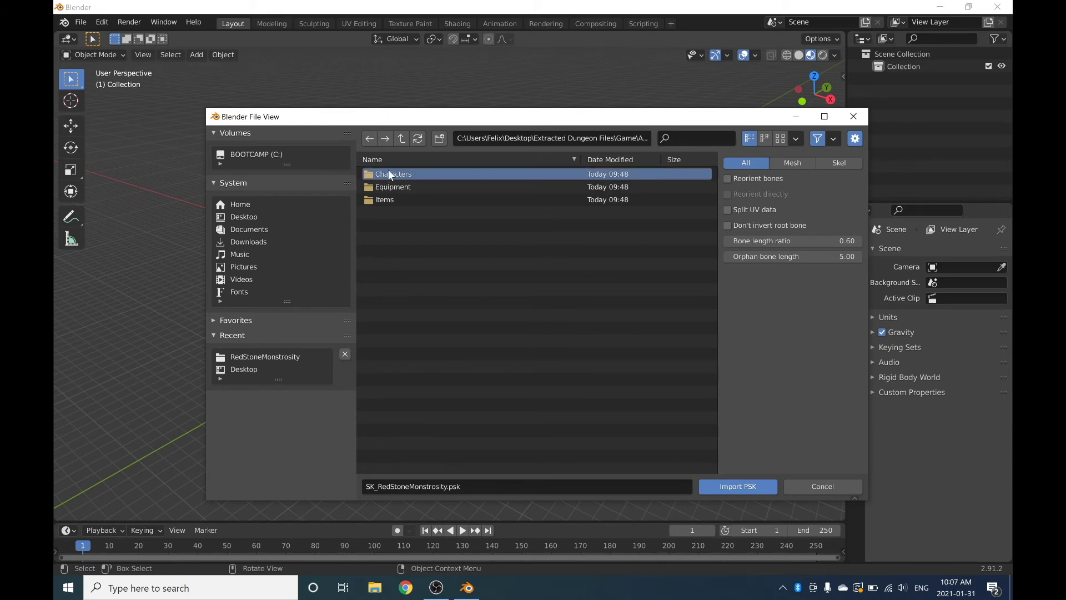
pyautogui.doubleClick(400, 174)
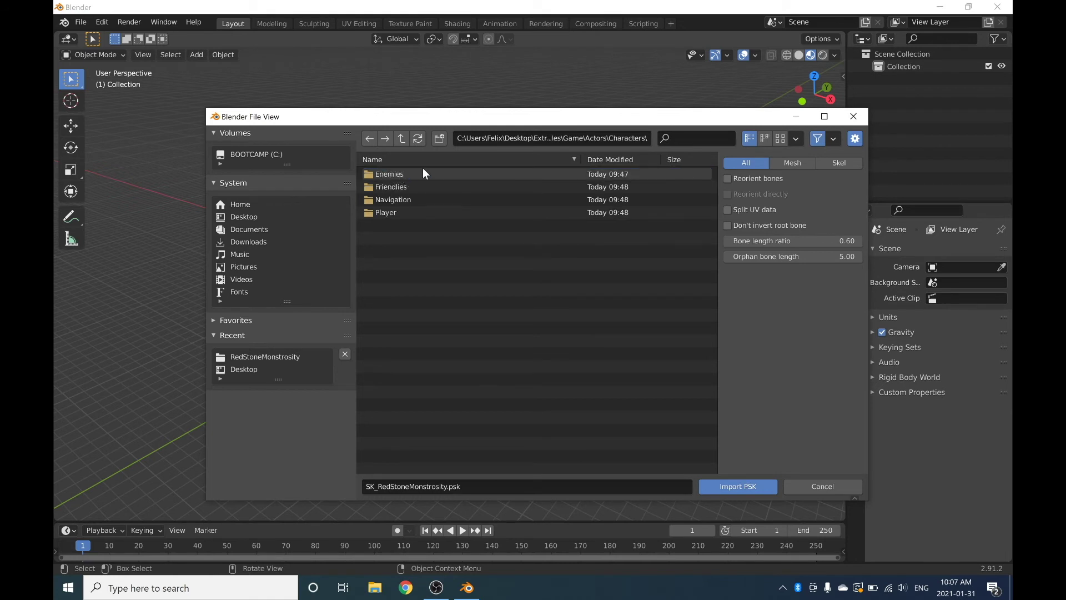
# Step: Open Enemies > RedstoneGolem and import SK_RedStoneGolem.psk
pyautogui.click(408, 187)
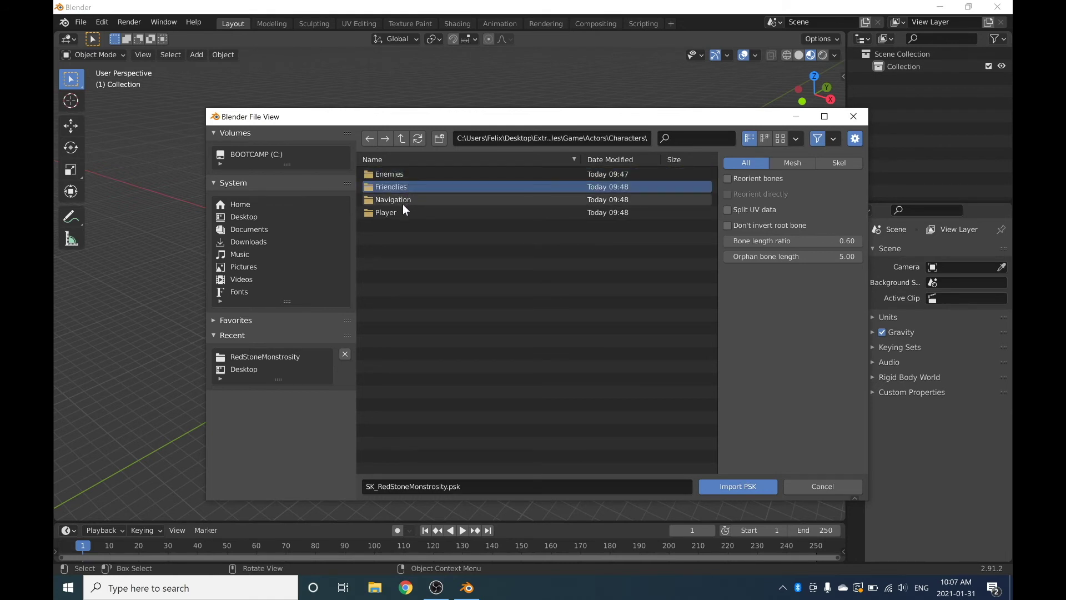
pyautogui.click(405, 174)
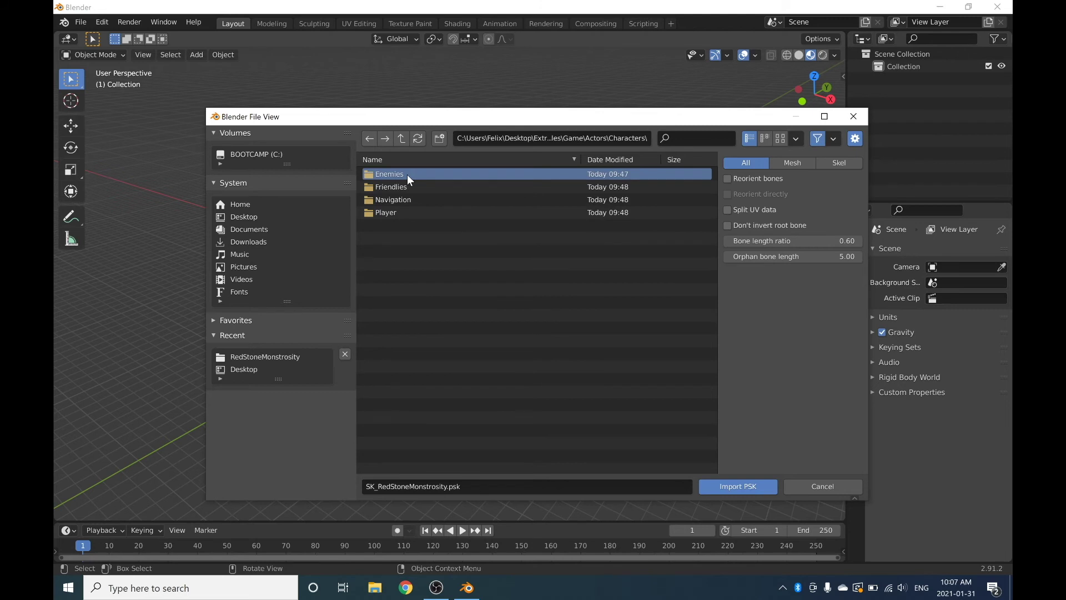
pyautogui.doubleClick(407, 172)
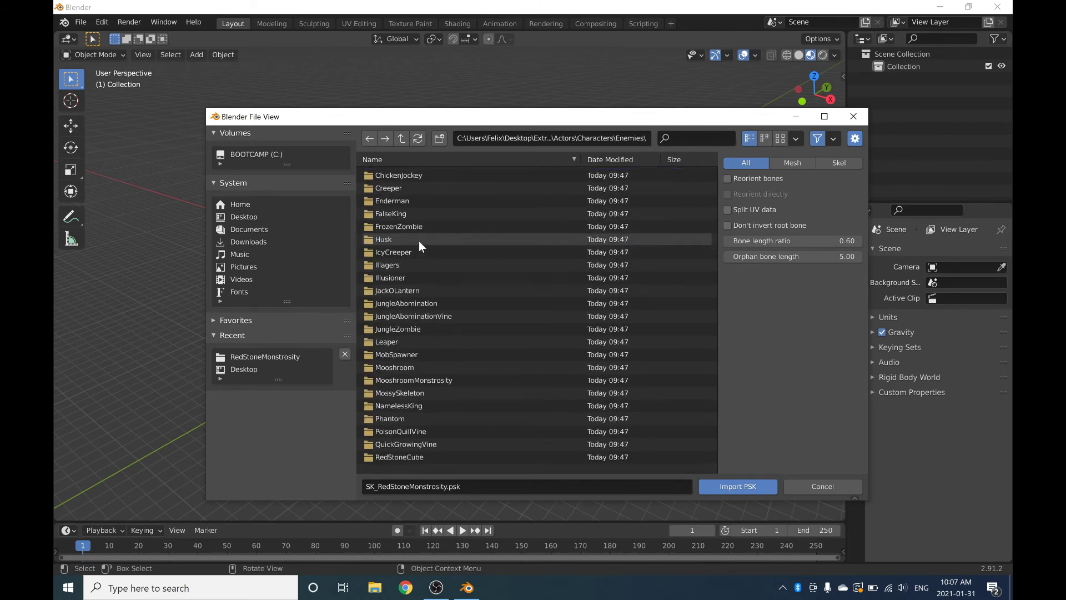
pyautogui.scroll(-6, 413, 233)
pyautogui.click(417, 248)
pyautogui.doubleClick(421, 248)
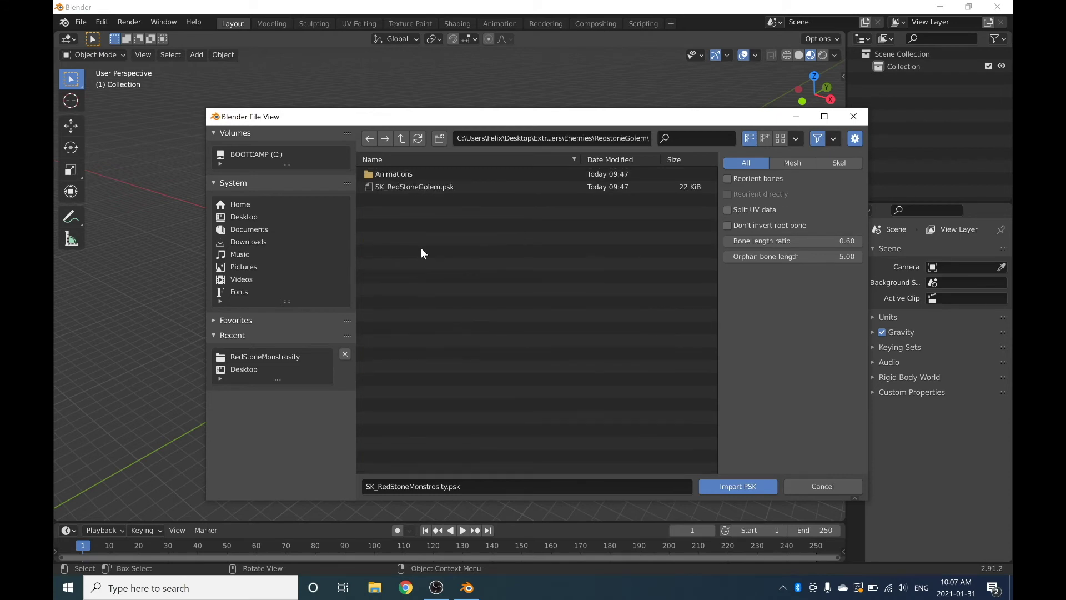
pyautogui.click(438, 187)
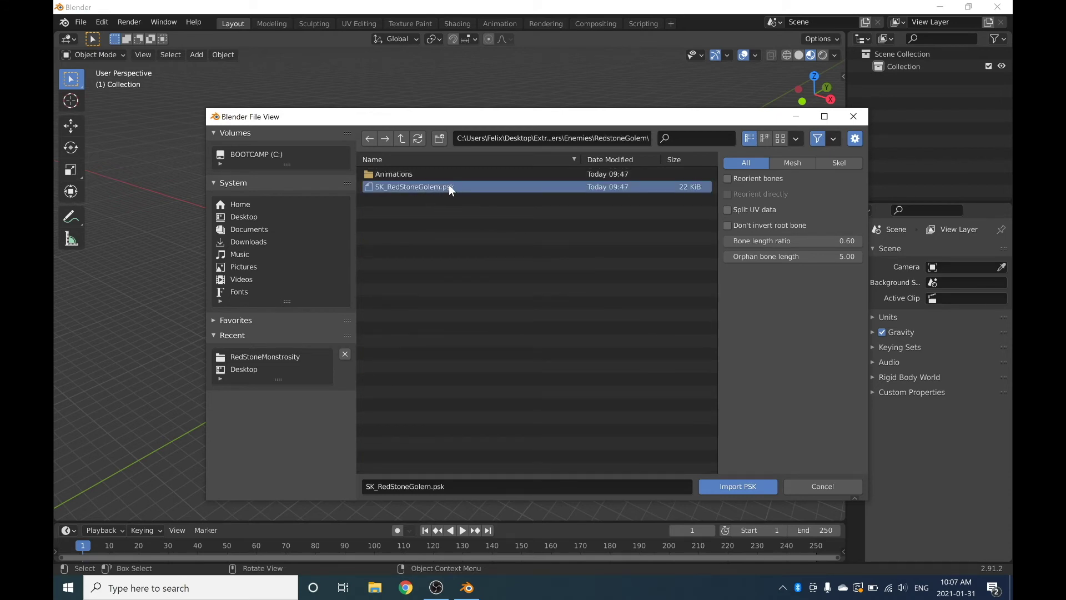
pyautogui.click(739, 487)
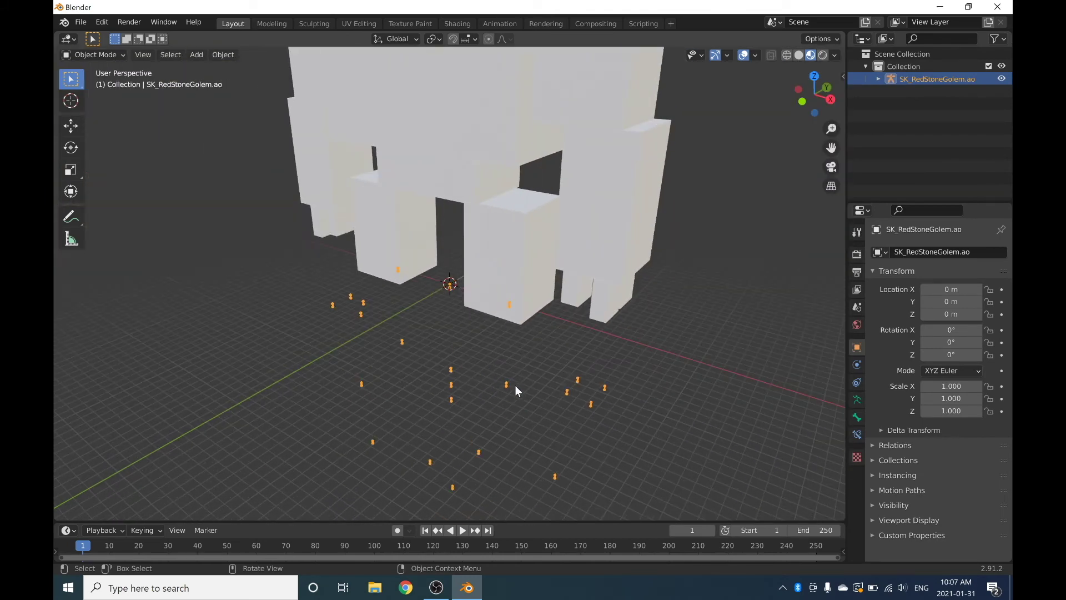
# Step: Select the golem mesh and set its Scale X, Y and Z to 0.1
pyautogui.moveTo(699, 440); pyautogui.dragTo(318, 135)
pyautogui.click(951, 386)
pyautogui.write('1.0')
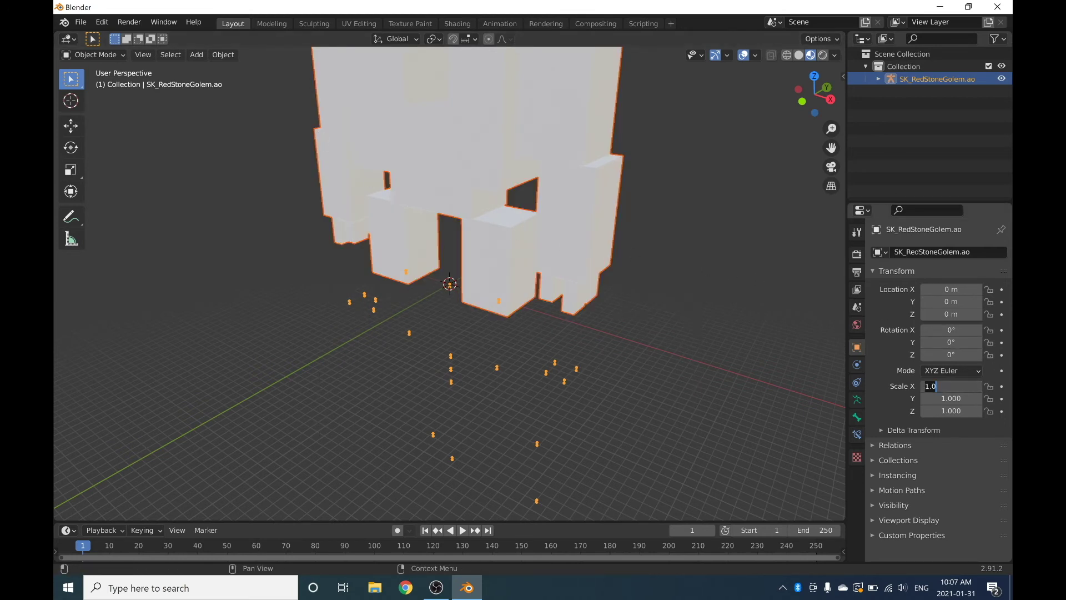
pyautogui.press('BackSpace')
pyautogui.press('BackSpace')
pyautogui.press('BackSpace')
pyautogui.write('.1')
pyautogui.press('Tab')
pyautogui.press('BackSpace')
pyautogui.press('BackSpace')
pyautogui.press('BackSpace')
pyautogui.press('BackSpace')
pyautogui.press('BackSpace')
pyautogui.write('.1')
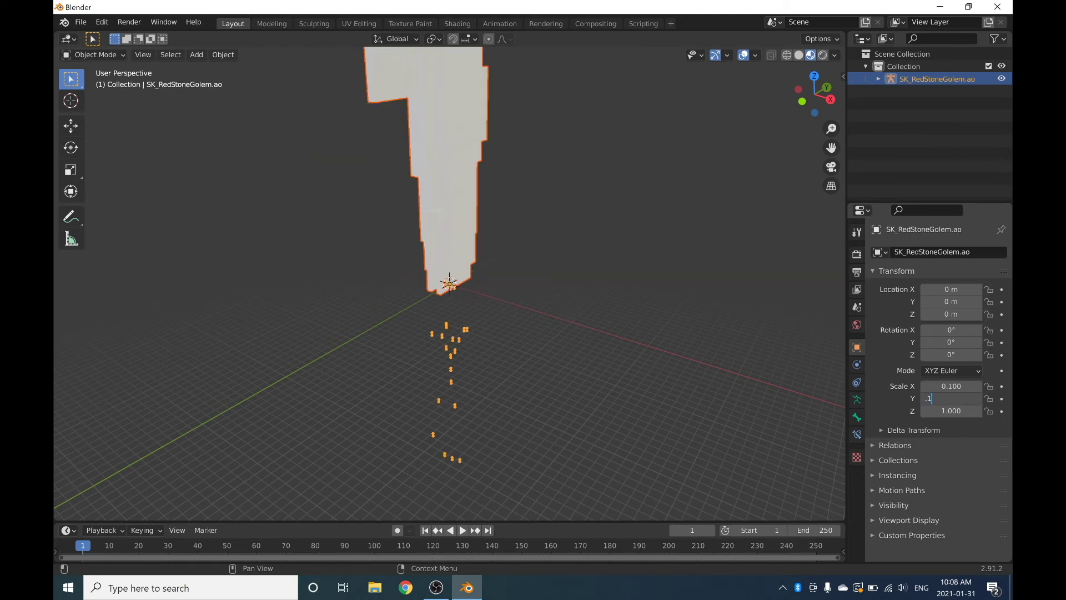
pyautogui.press('Tab')
pyautogui.write('.1')
pyautogui.press('Return')
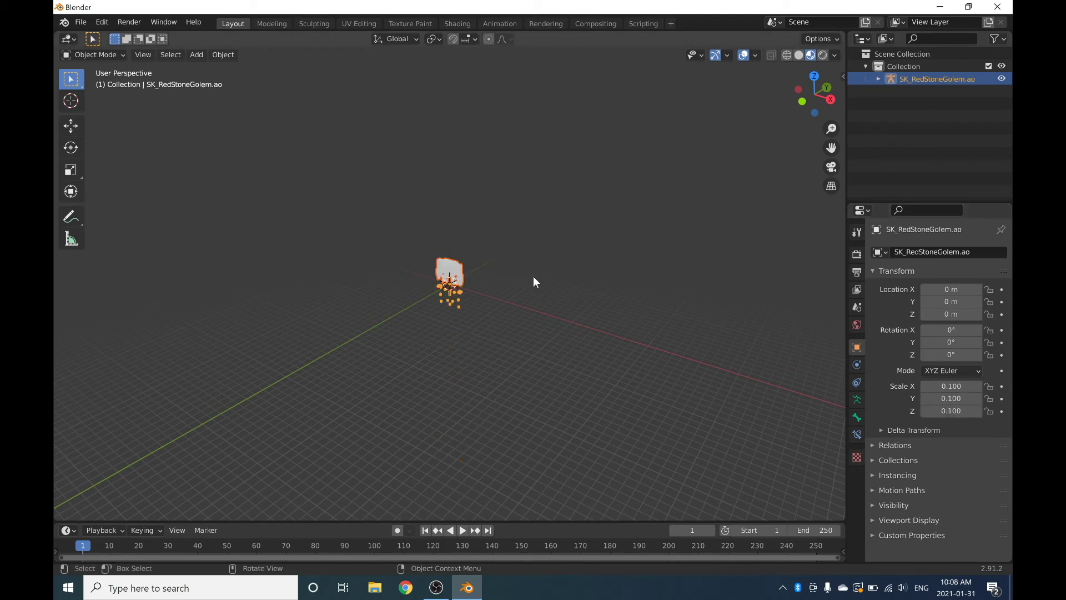
# Step: Zoom and orbit the view to inspect the shrunken golem
pyautogui.scroll(10, 415, 273)
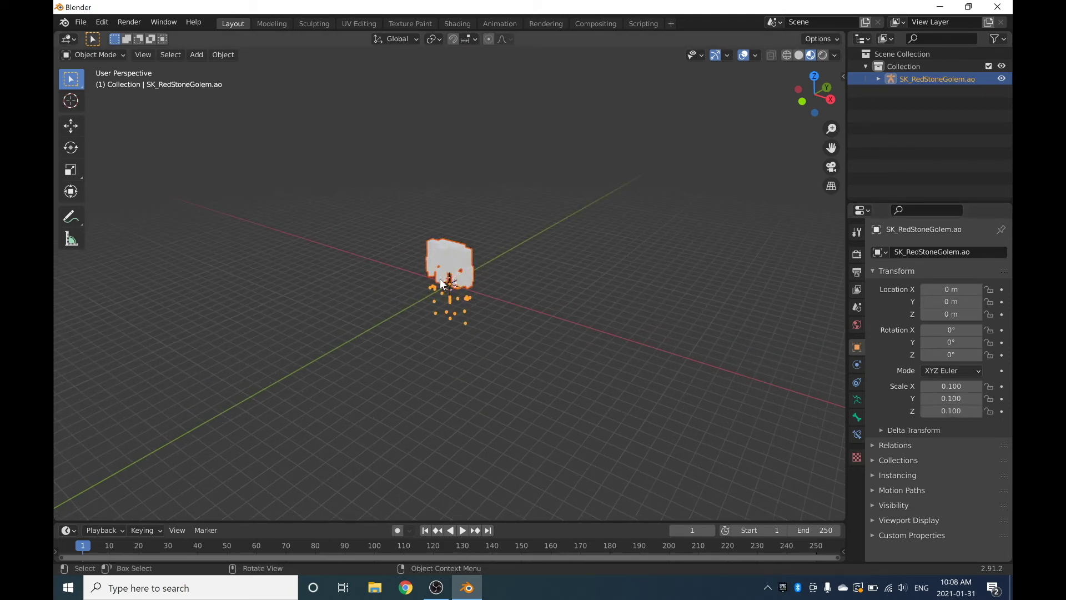
pyautogui.scroll(-3, 457, 280)
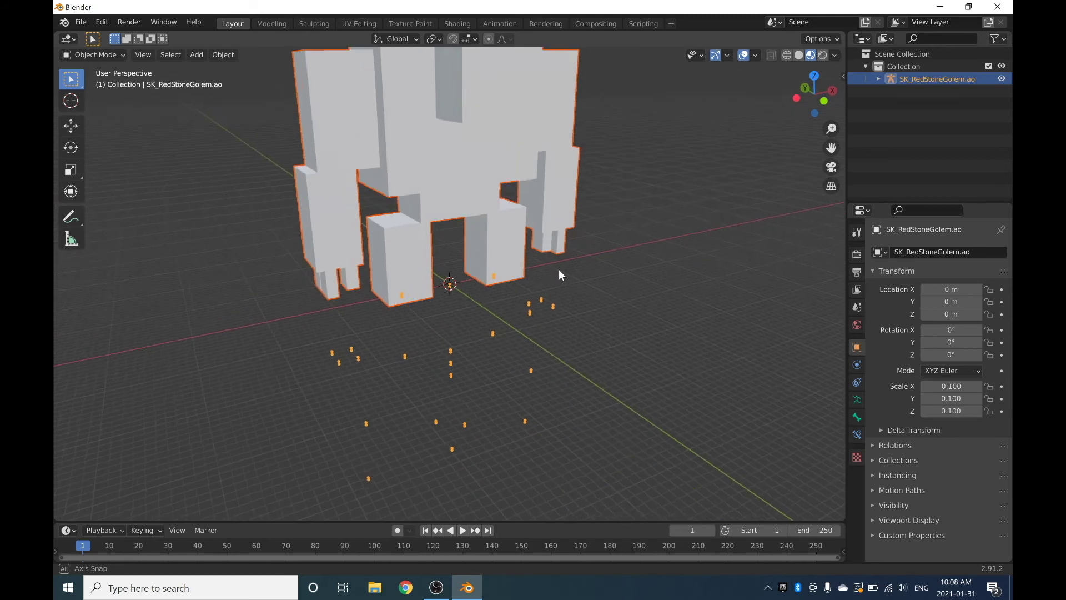
pyautogui.moveTo(612, 189); pyautogui.dragTo(608, 191, button='middle')
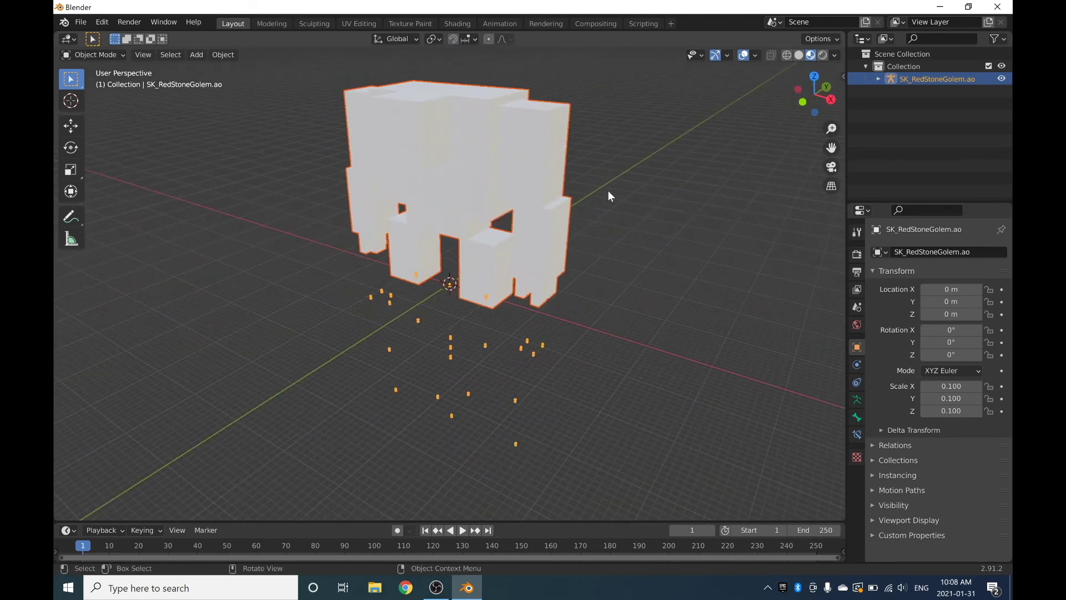